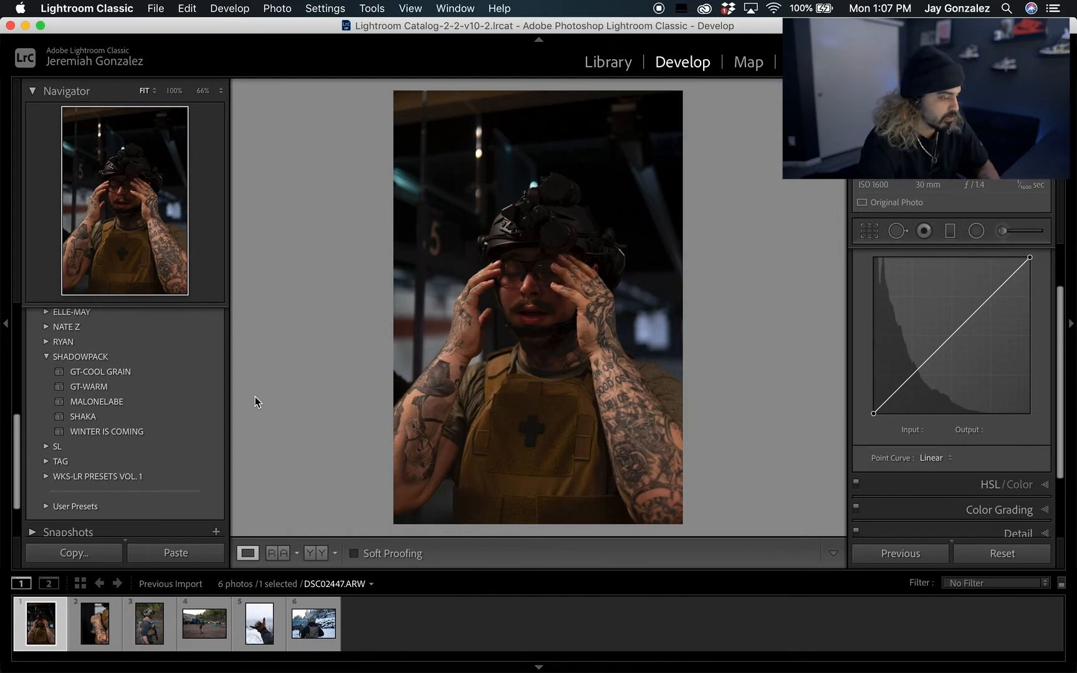
- Apply the MALONELABE preset to the dark helmet portrait and try it on the snowy glove photo
{"action": "left_click", "coordinate": [207, 401]}
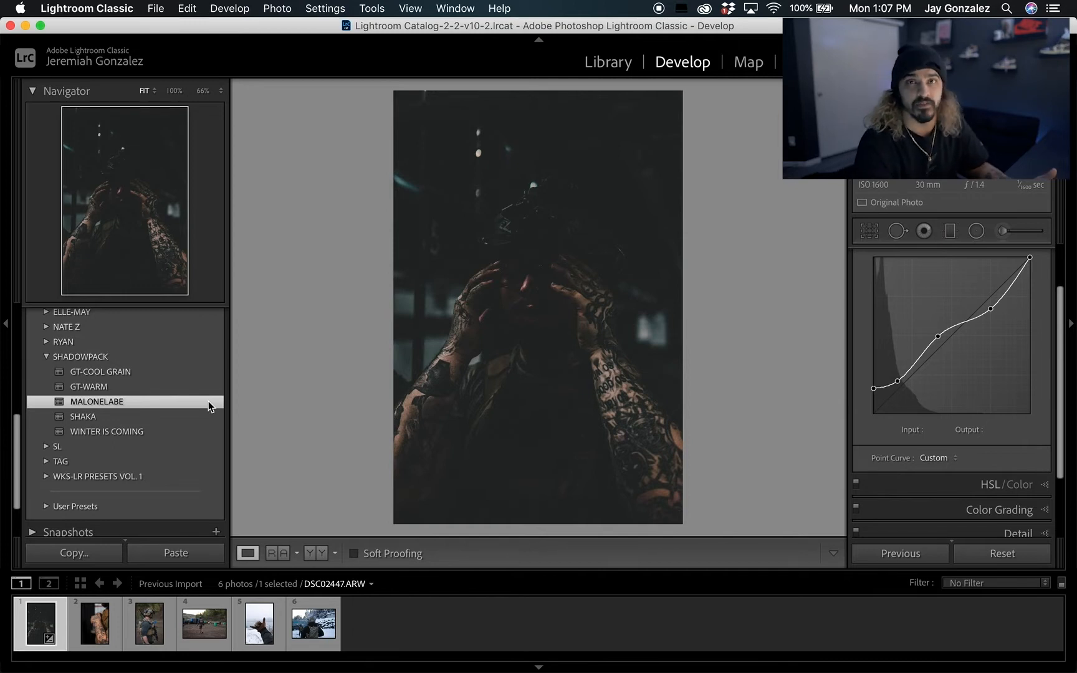
{"action": "left_click", "coordinate": [259, 626]}
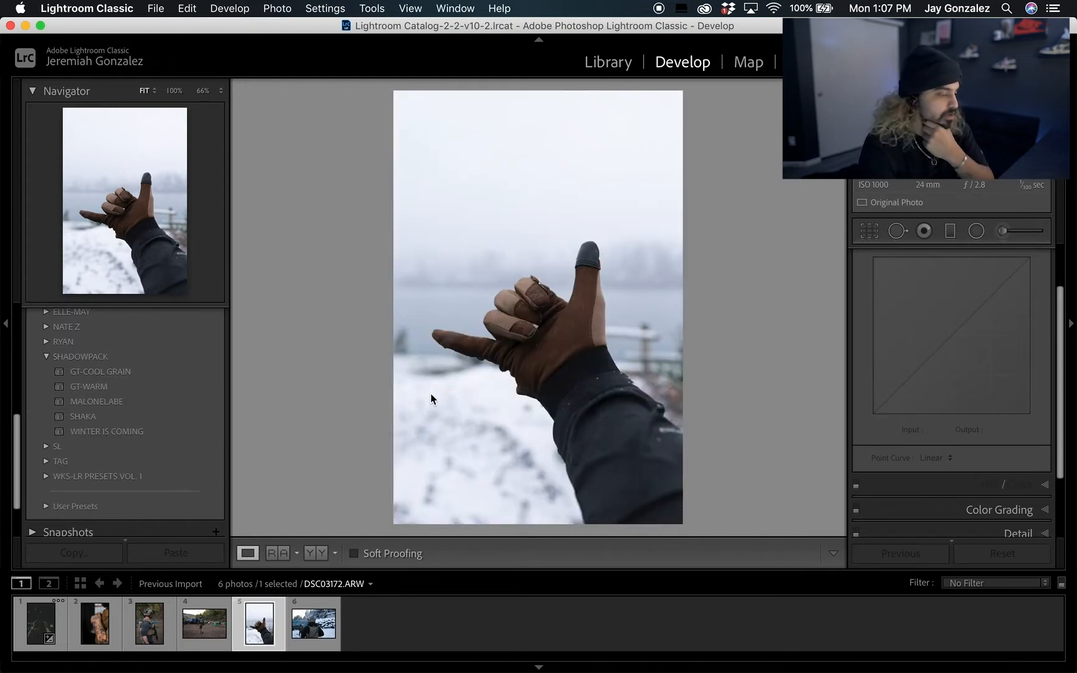
{"action": "left_click", "coordinate": [195, 406]}
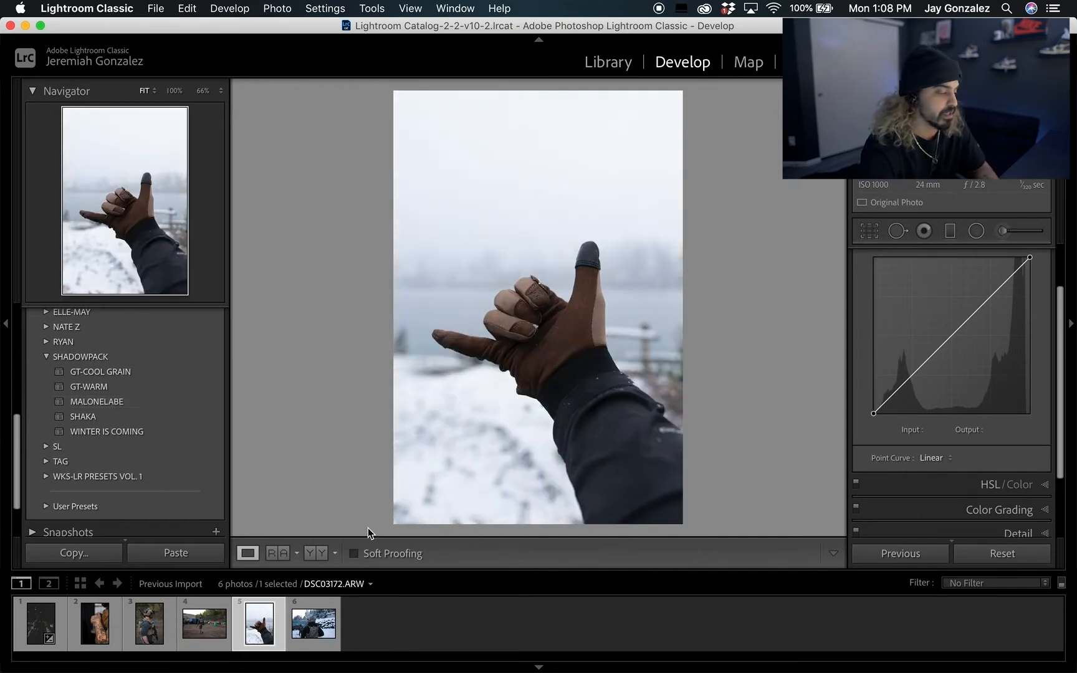
- On the dark helmet portrait, try lowering the tone curve's black point to output 0, and undo the change
{"action": "left_click", "coordinate": [35, 628]}
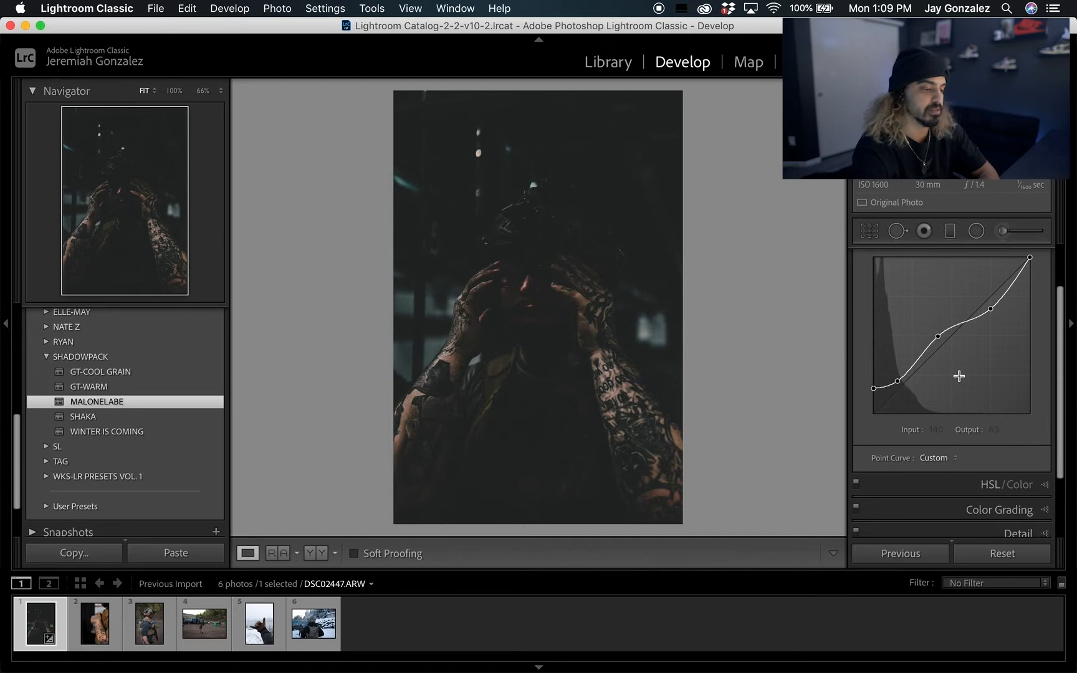
{"action": "scroll", "coordinate": [959, 376], "scroll_direction": "up", "scroll_amount": 3}
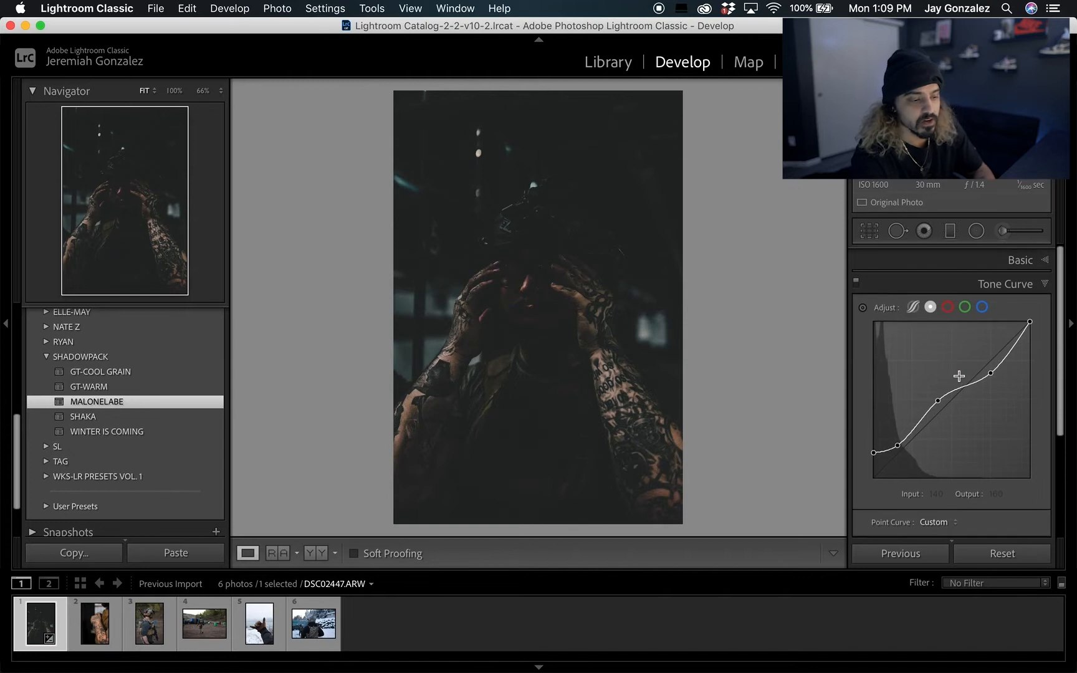
{"action": "scroll", "coordinate": [974, 380], "scroll_direction": "down", "scroll_amount": 5}
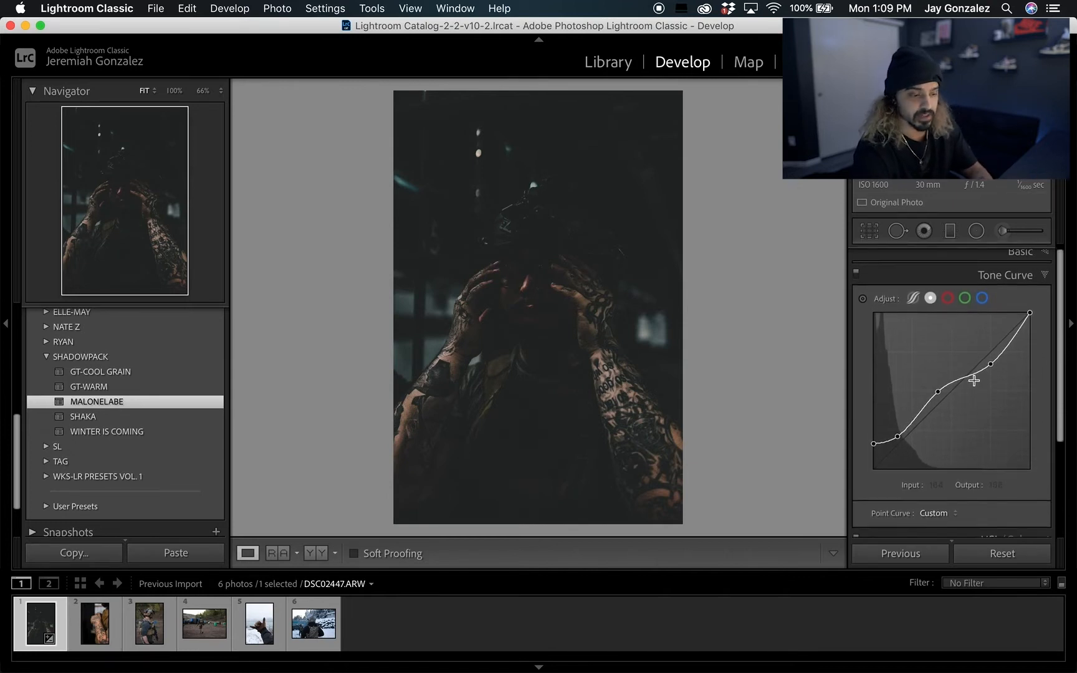
{"action": "scroll", "coordinate": [974, 380], "scroll_direction": "down", "scroll_amount": 4}
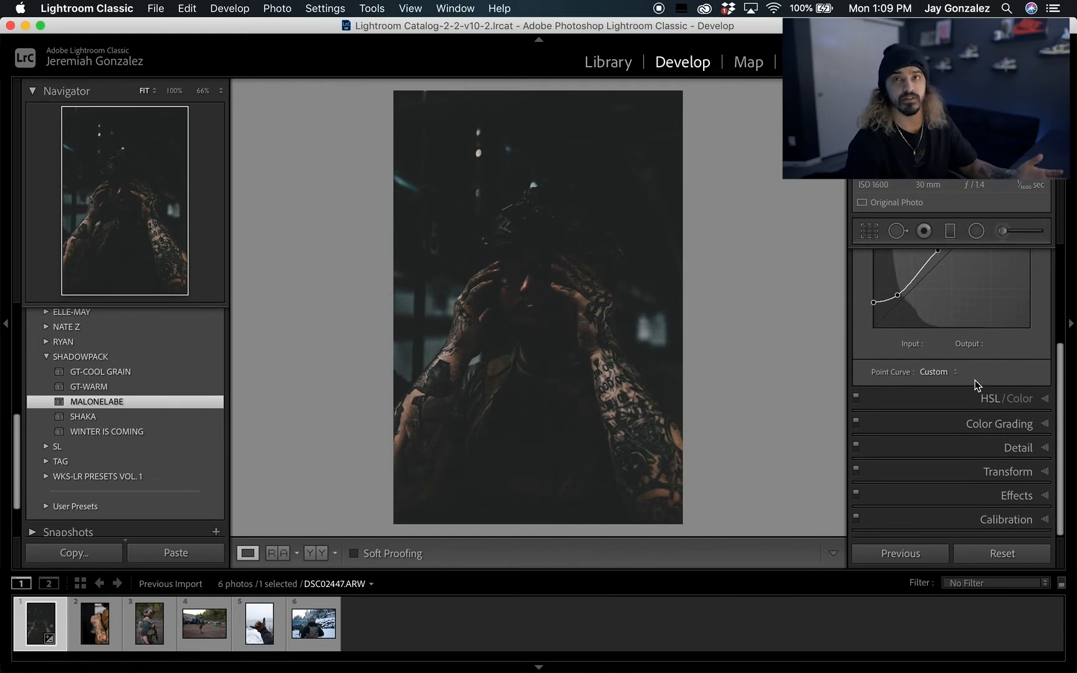
{"action": "scroll", "coordinate": [974, 380], "scroll_direction": "up", "scroll_amount": 9}
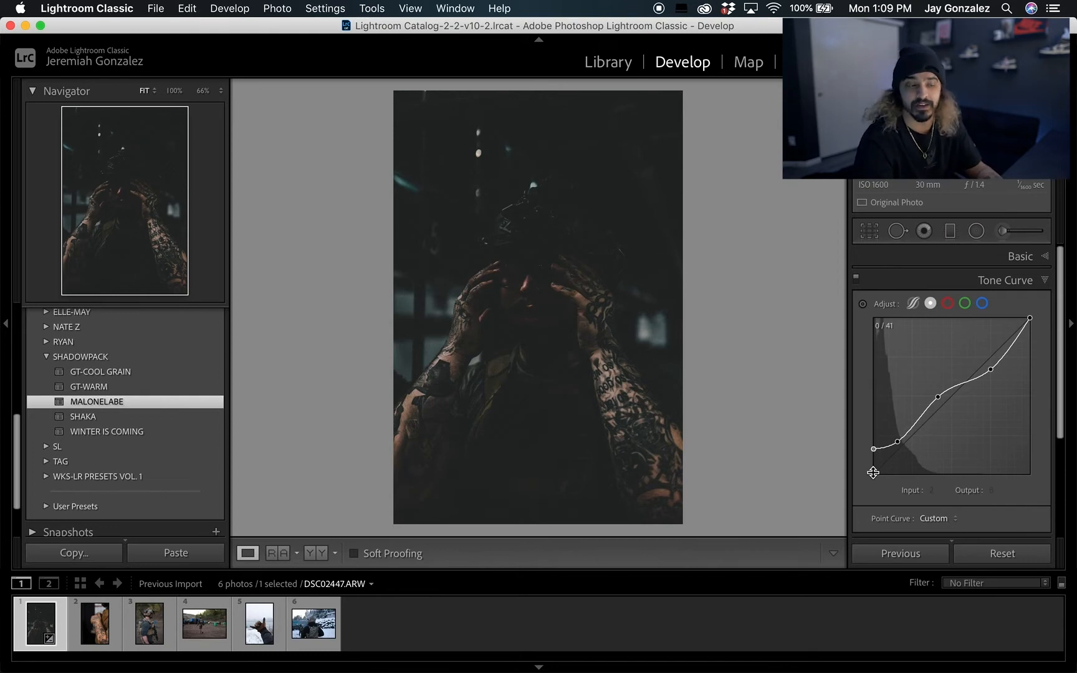
{"action": "left_click_drag", "start_coordinate": [873, 472], "coordinate": [871, 474]}
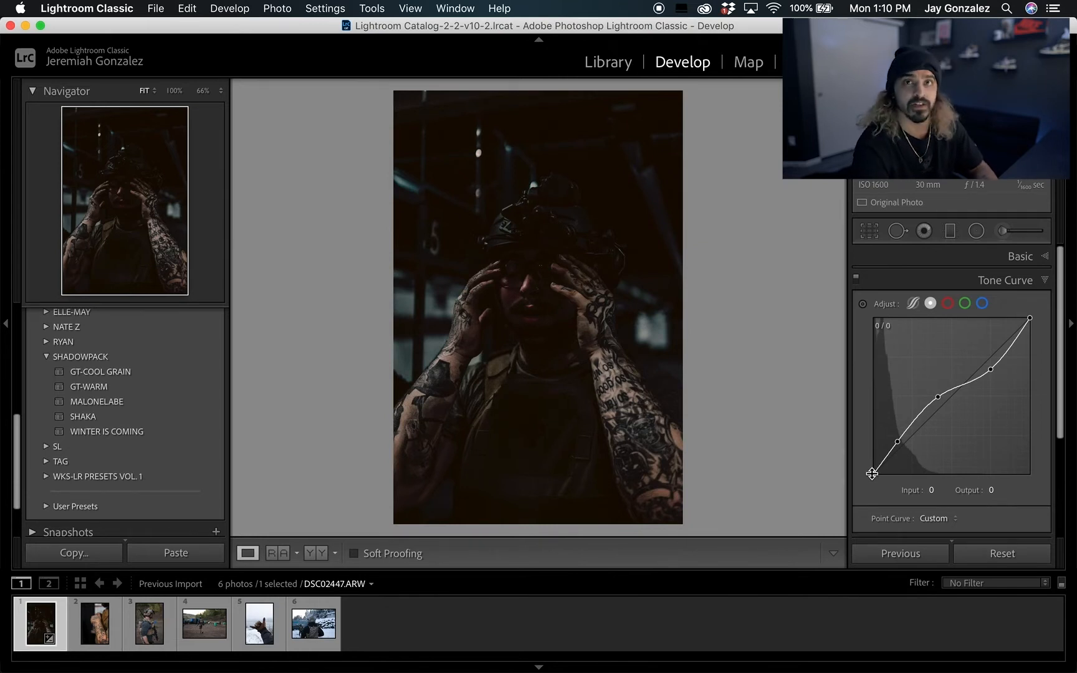
{"action": "key", "text": "super+z"}
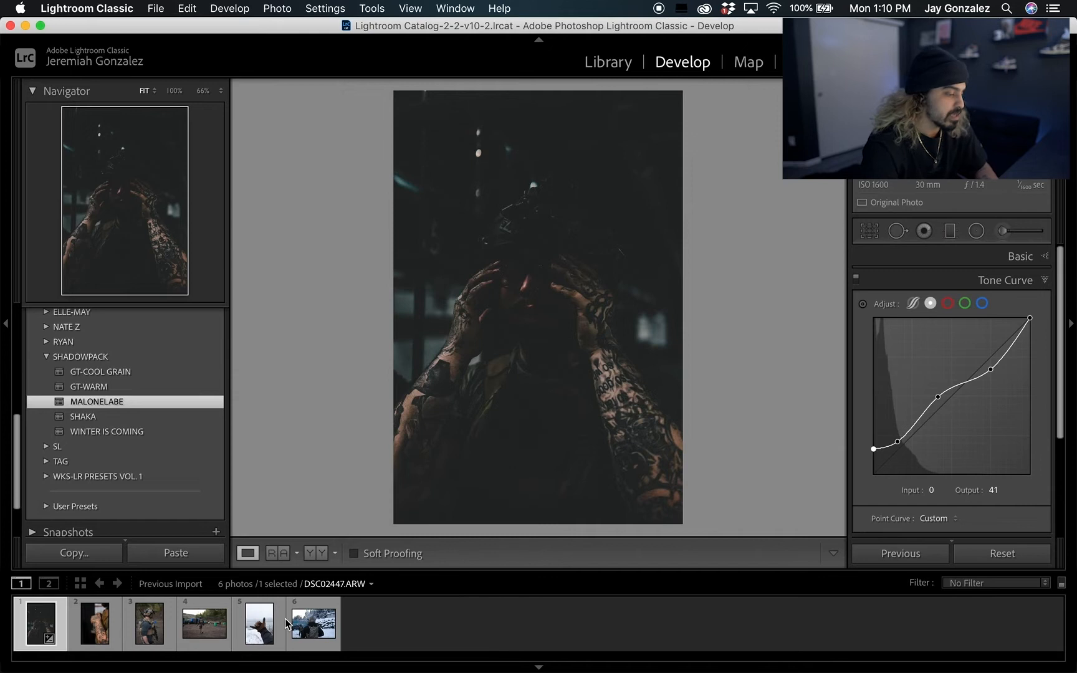
- Apply the MALONELABE preset to the tattooed arm photo and GT-COOL GRAIN to the soldier's side-view photo, DSC06380.ARW
{"action": "left_click", "coordinate": [95, 637]}
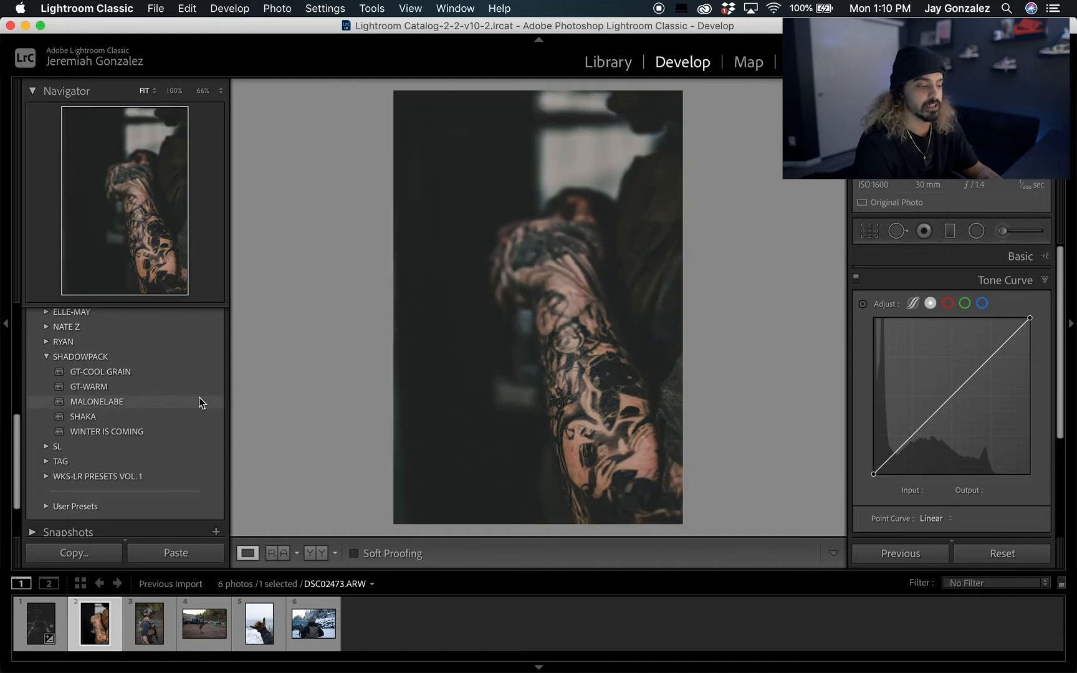
{"action": "left_click", "coordinate": [199, 399]}
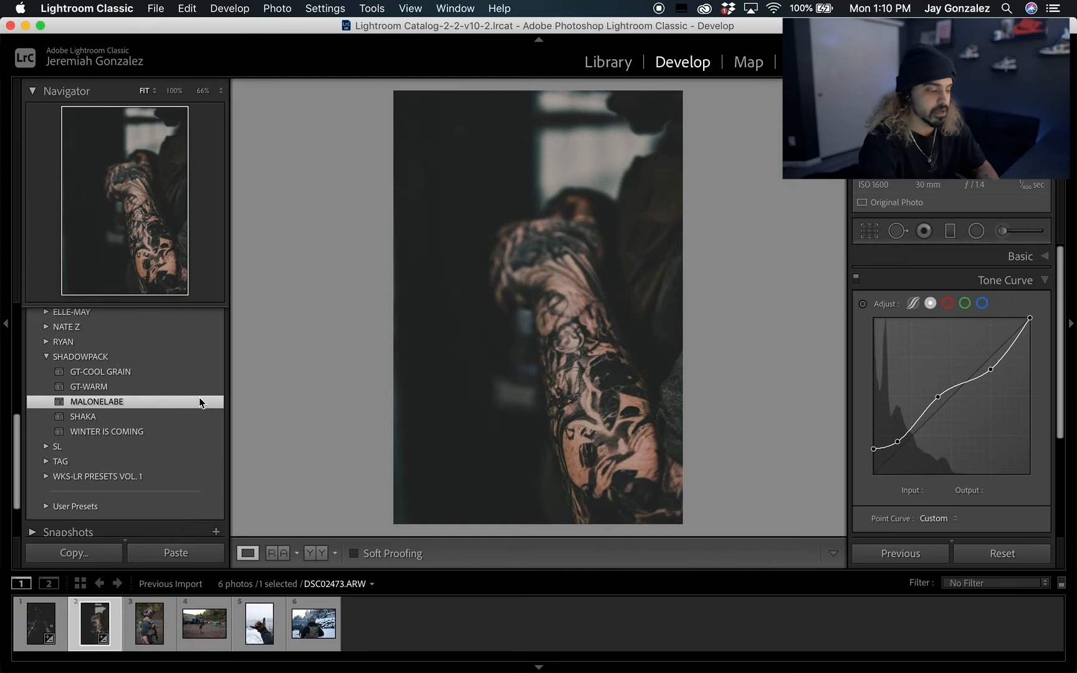
{"action": "left_click", "coordinate": [148, 633]}
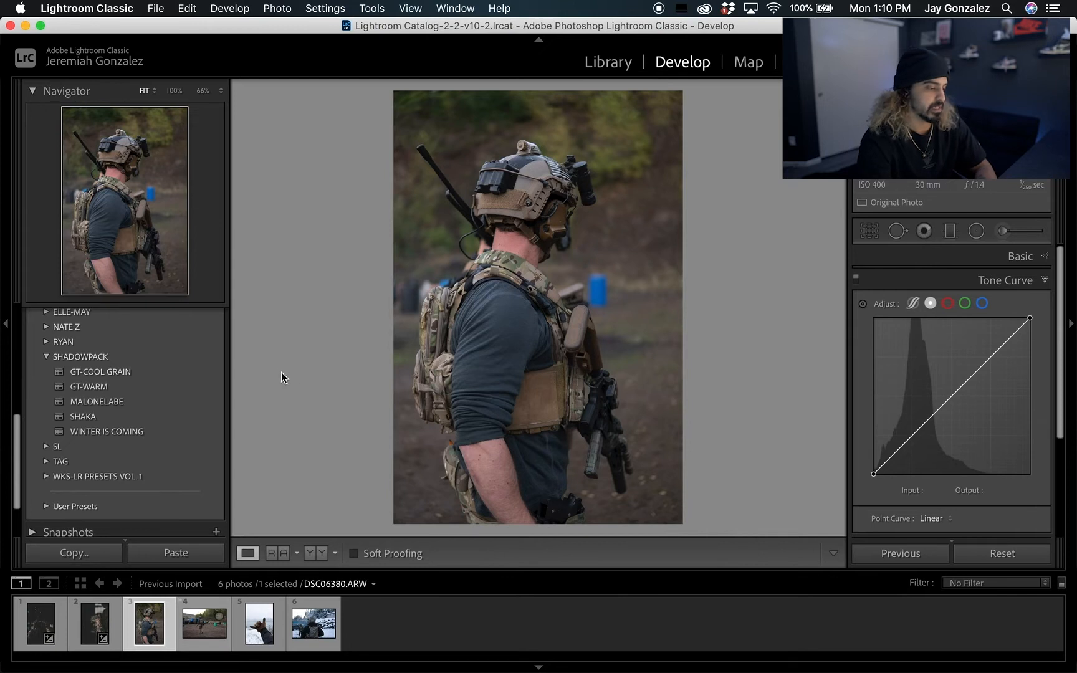
{"action": "left_click", "coordinate": [197, 371]}
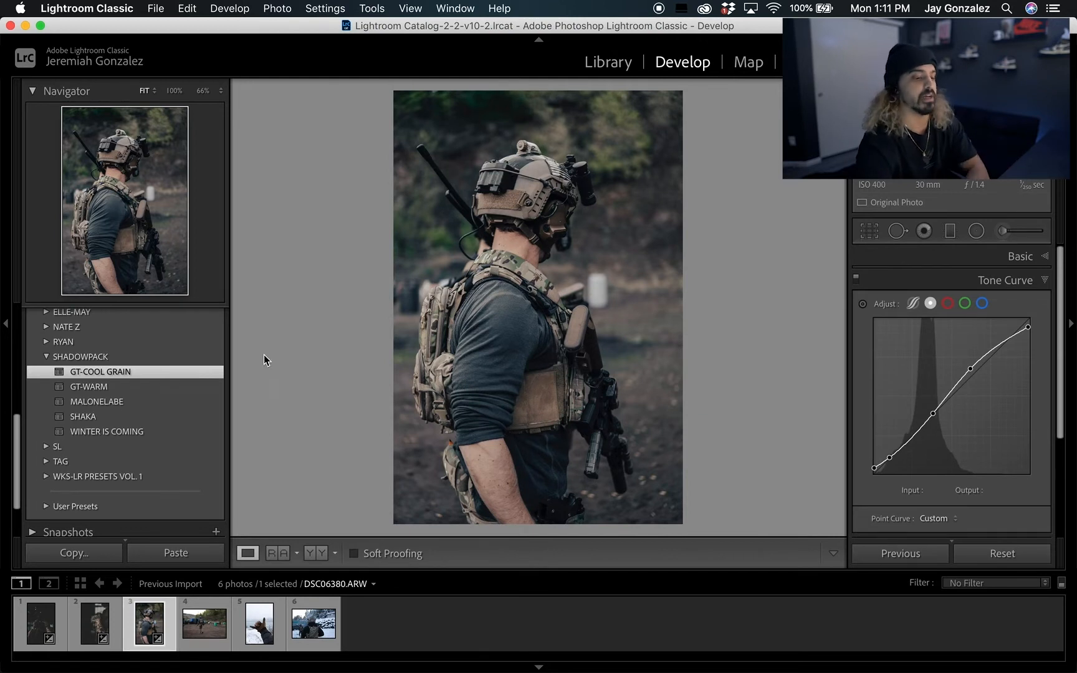
- Warm the soldier's side-view photo by setting the white balance temperature to 7,439
{"action": "left_click", "coordinate": [1013, 256]}
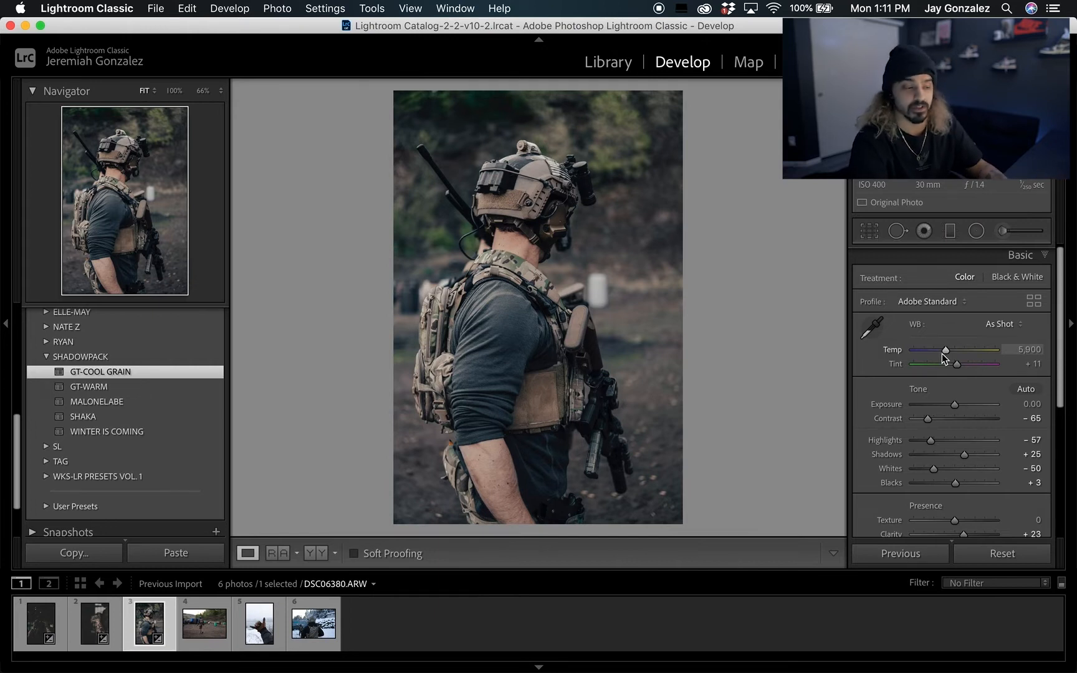
{"action": "left_click_drag", "start_coordinate": [945, 355], "coordinate": [950, 355]}
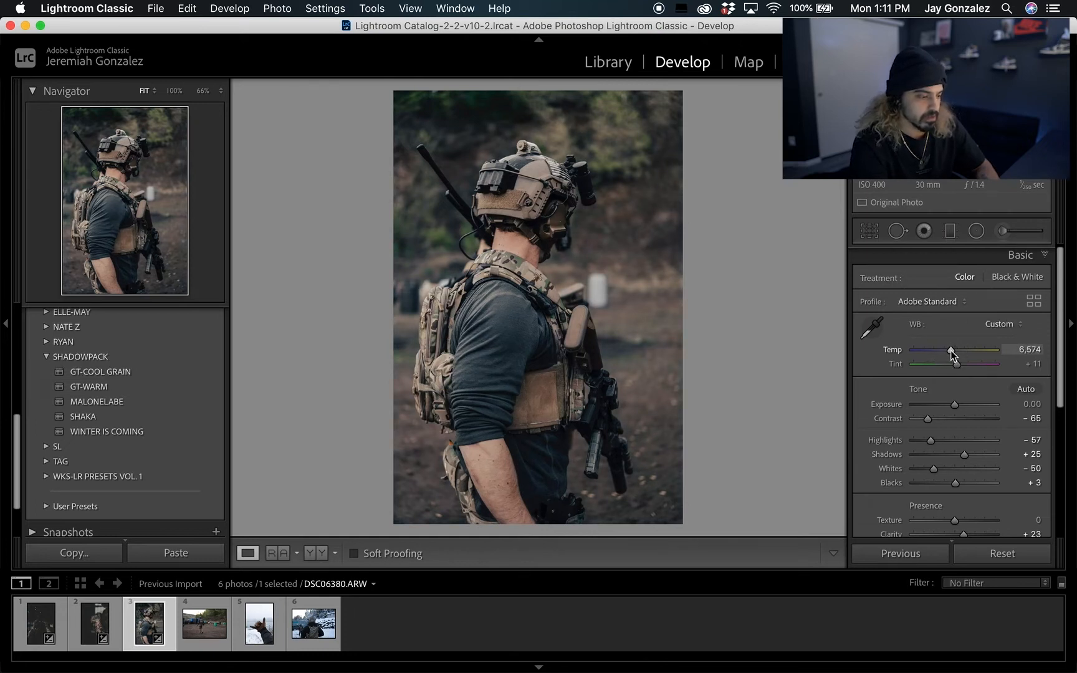
{"action": "left_click_drag", "start_coordinate": [950, 350], "coordinate": [956, 348]}
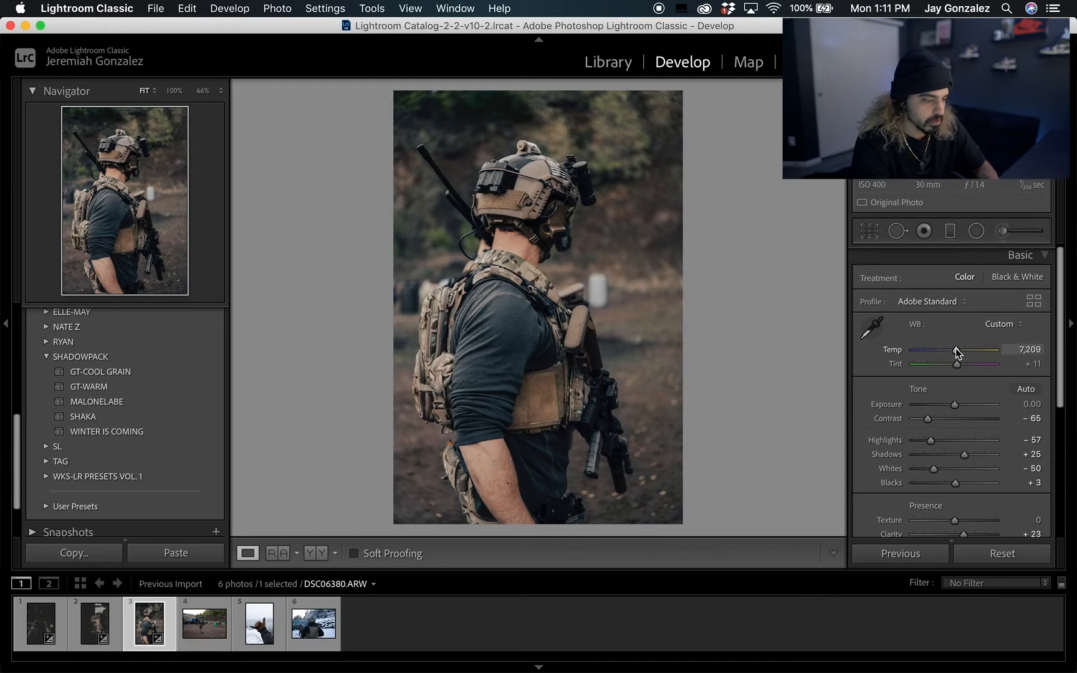
{"action": "left_click_drag", "start_coordinate": [956, 348], "coordinate": [957, 348]}
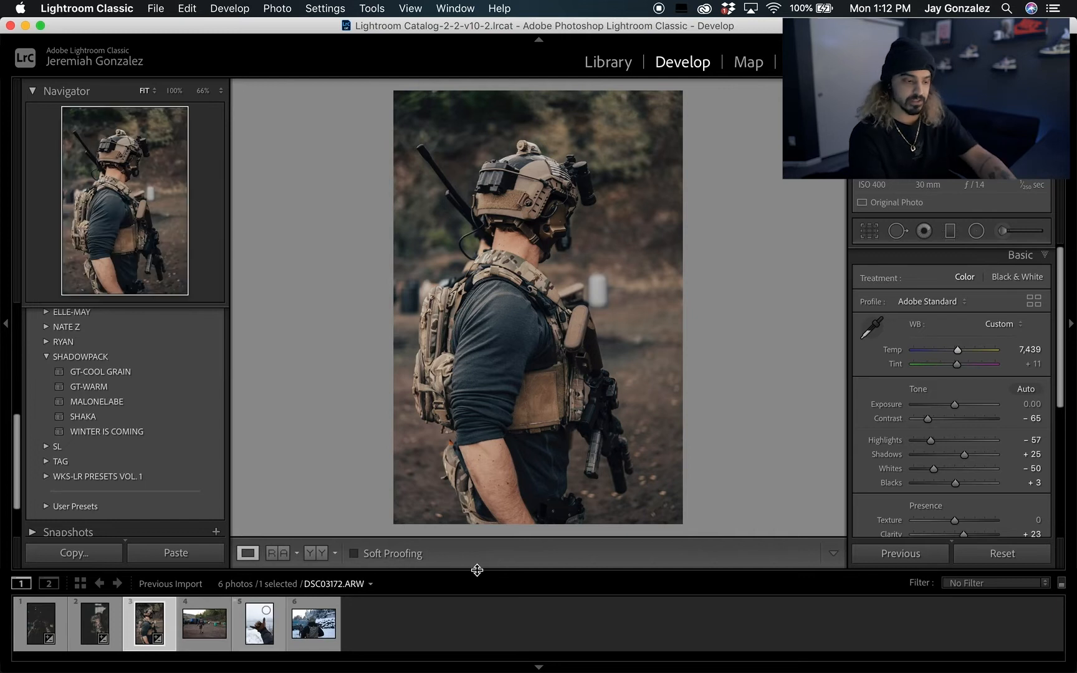
- Reset the side-view photo's Contrast, Highlights, Shadows, Whites and Blacks to 0
{"action": "scroll", "coordinate": [917, 462], "scroll_direction": "down", "scroll_amount": 2}
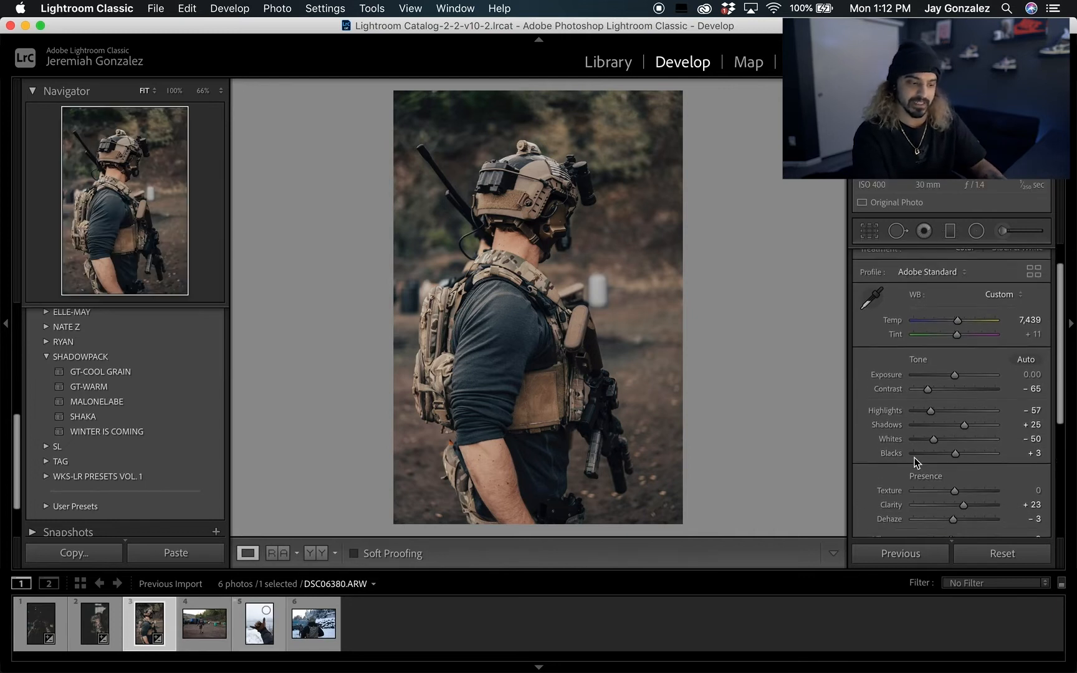
{"action": "scroll", "coordinate": [916, 462], "scroll_direction": "up", "scroll_amount": 2}
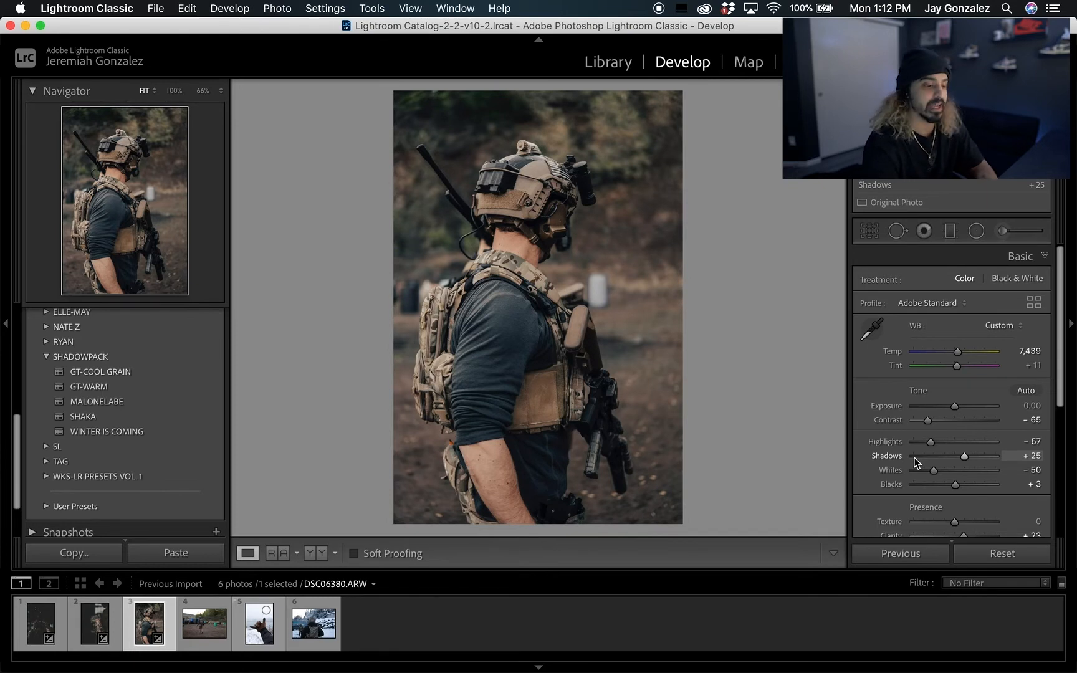
{"action": "scroll", "coordinate": [914, 462], "scroll_direction": "down", "scroll_amount": 1}
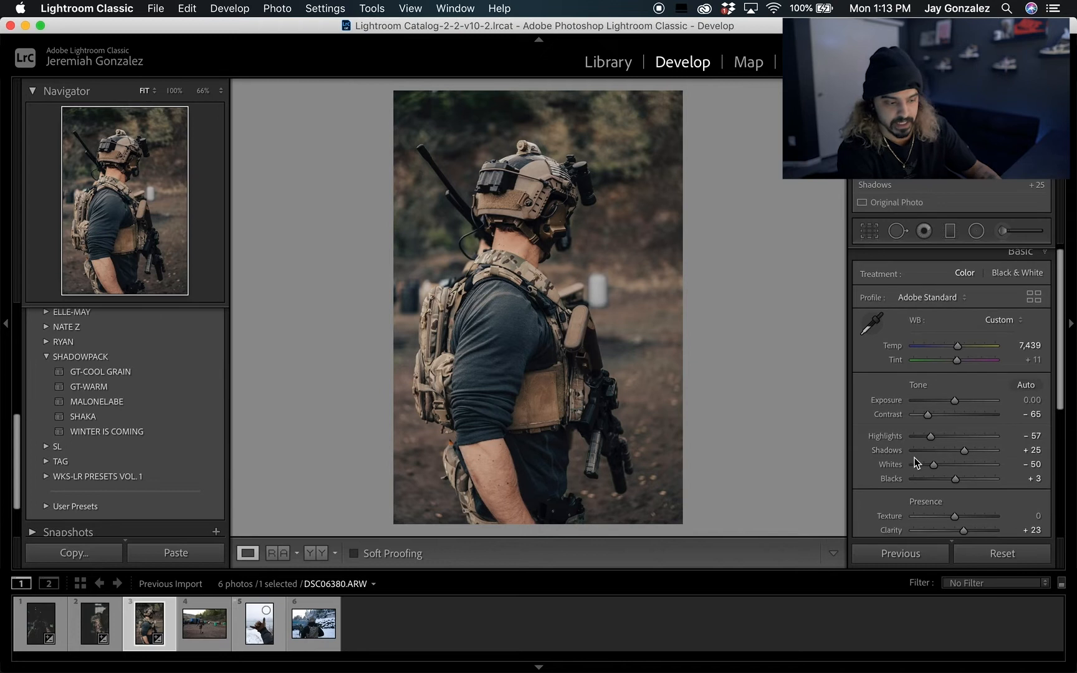
{"action": "double_click", "coordinate": [928, 407]}
{"action": "double_click", "coordinate": [930, 428]}
{"action": "double_click", "coordinate": [964, 443]}
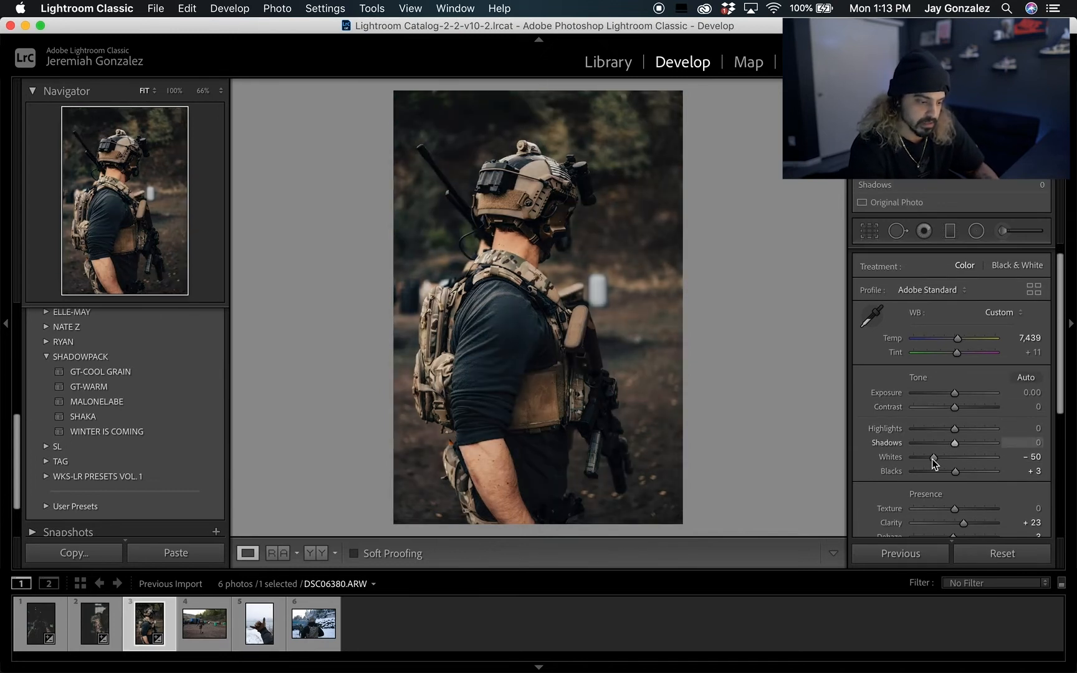
{"action": "double_click", "coordinate": [934, 457]}
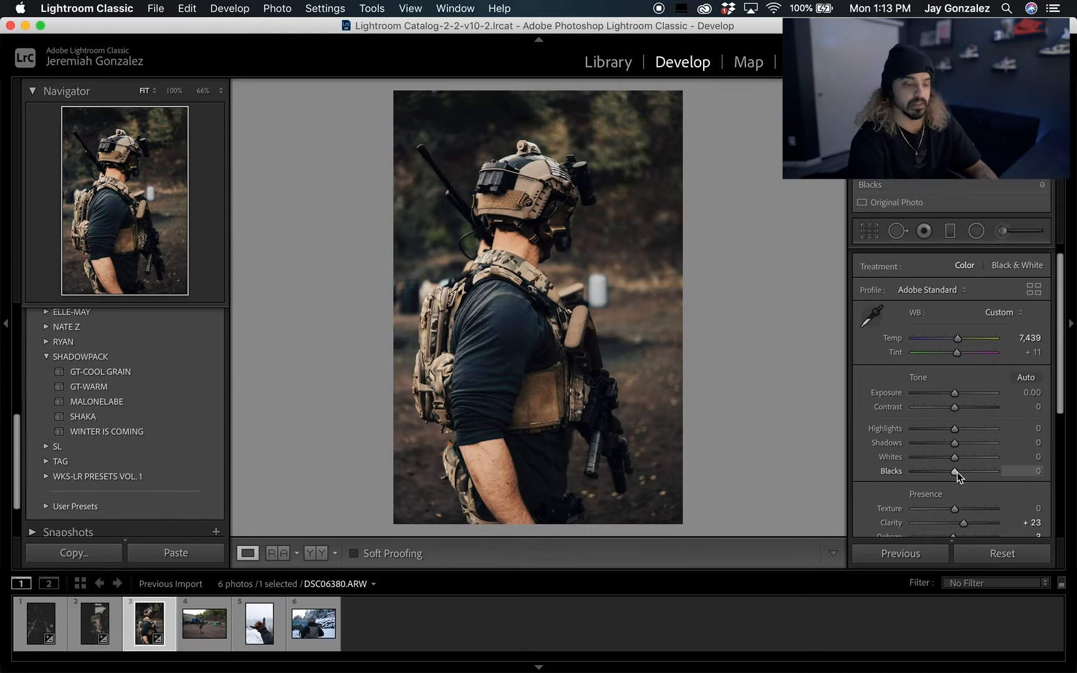
- Set the side-view photo's Highlights to -49, Shadows to +55 and Blacks to +29
{"action": "left_click", "coordinate": [936, 430]}
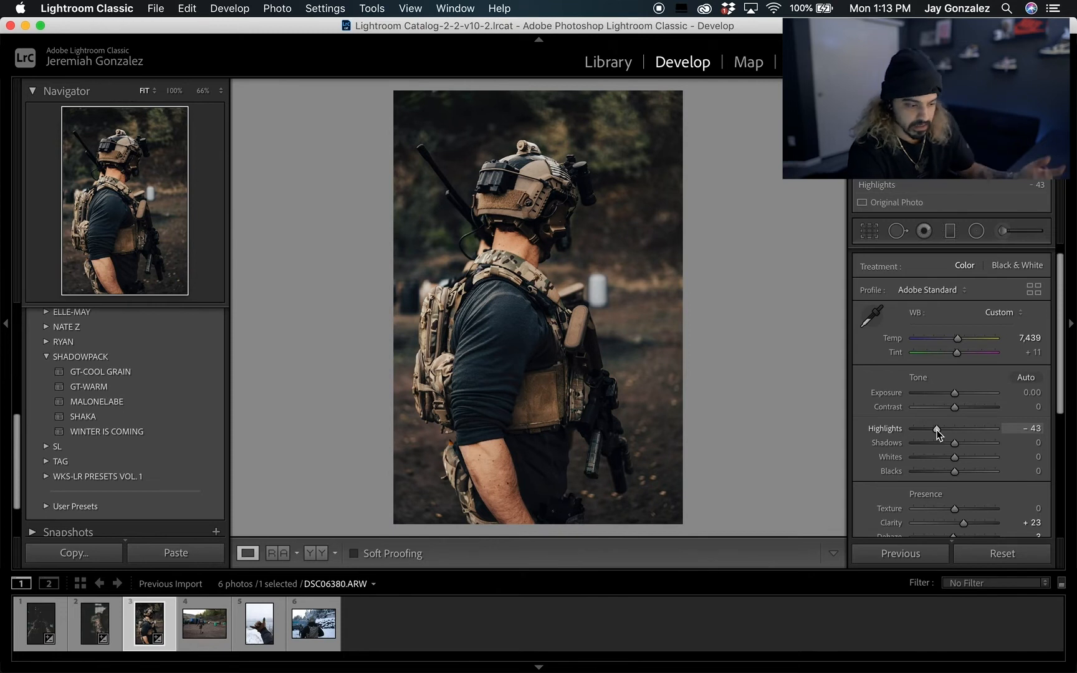
{"action": "left_click_drag", "start_coordinate": [937, 430], "coordinate": [934, 431]}
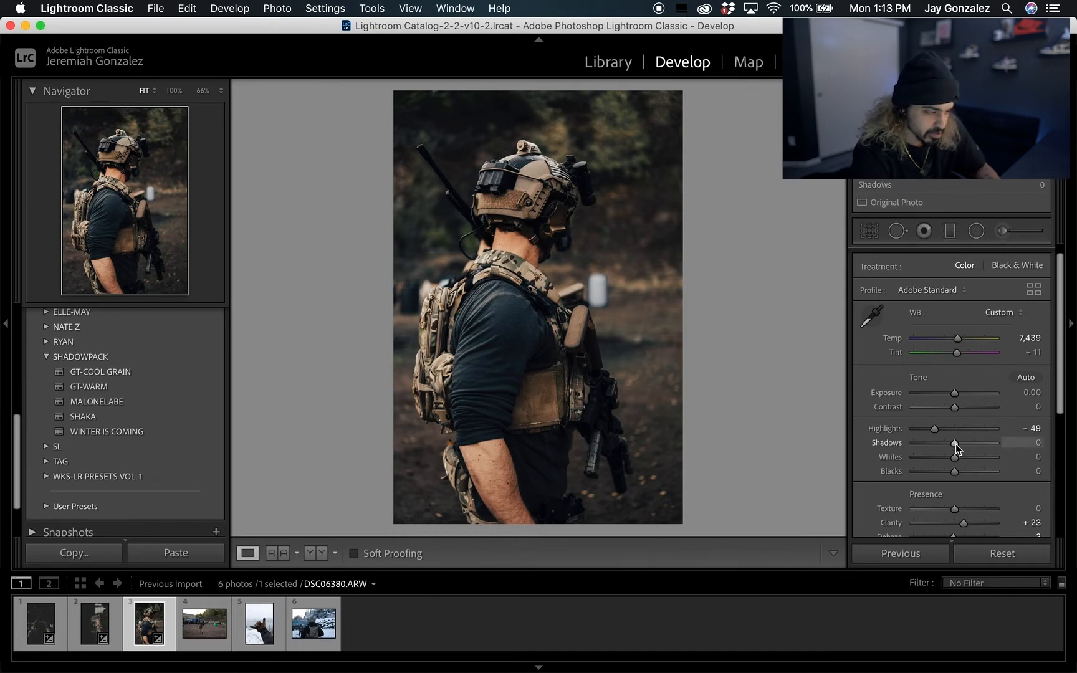
{"action": "left_click_drag", "start_coordinate": [955, 447], "coordinate": [966, 476]}
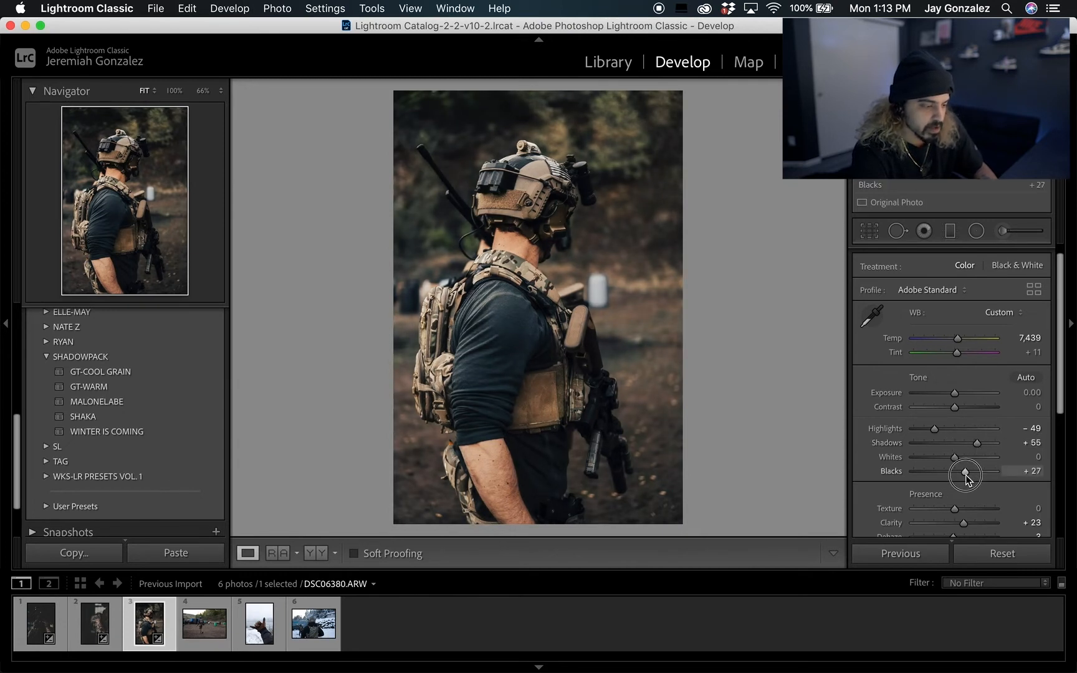
{"action": "left_click_drag", "start_coordinate": [966, 477], "coordinate": [966, 474]}
- Slightly reduce the side-view photo's Saturation
{"action": "scroll", "coordinate": [961, 413], "scroll_direction": "down", "scroll_amount": 2}
{"action": "scroll", "coordinate": [962, 413], "scroll_direction": "down", "scroll_amount": 3}
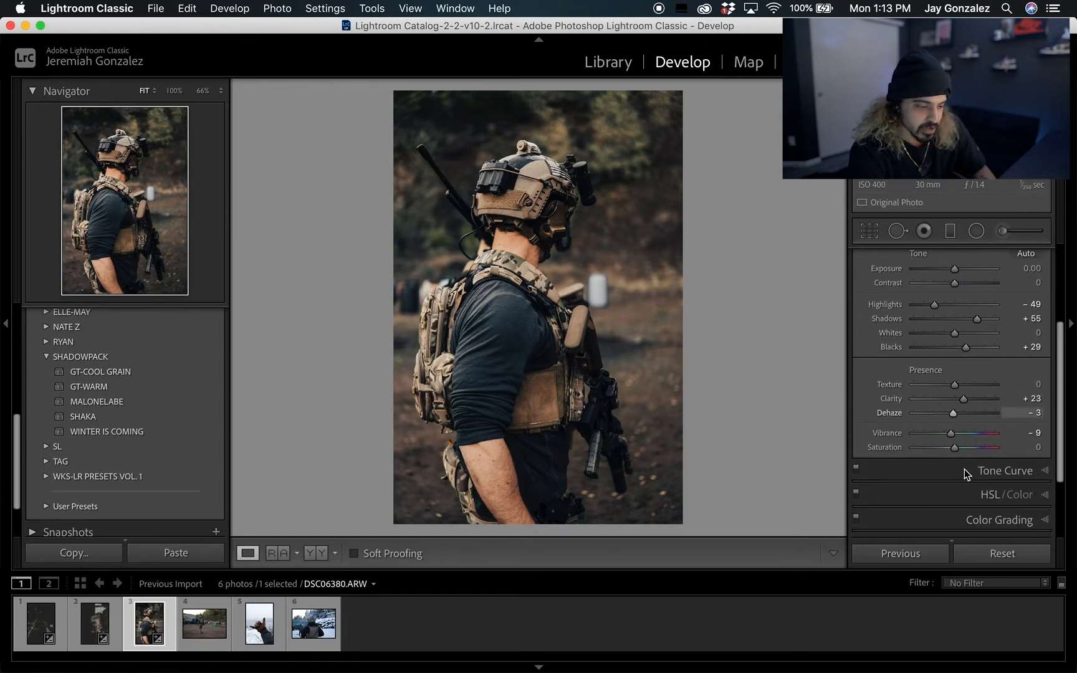
{"action": "left_click_drag", "start_coordinate": [956, 449], "coordinate": [950, 450]}
{"action": "scroll", "coordinate": [953, 437], "scroll_direction": "up", "scroll_amount": 5}
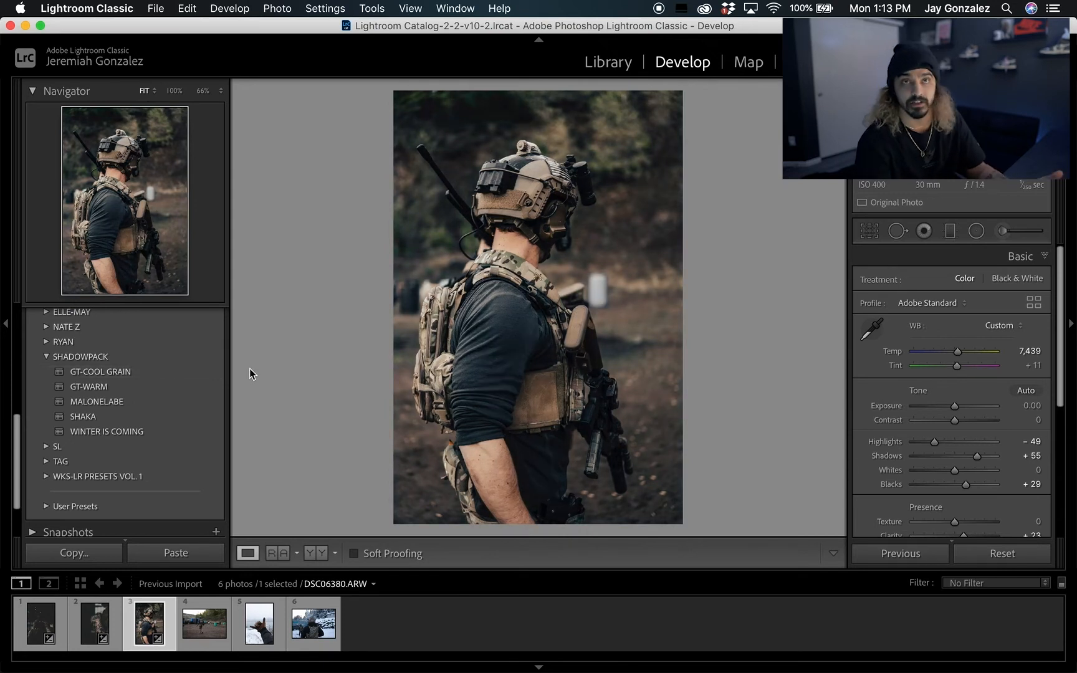
- Apply the GT-WARM preset to DSC06423.ARW, the wide shot of the soldier walking toward the barrels
{"action": "left_click", "coordinate": [200, 629]}
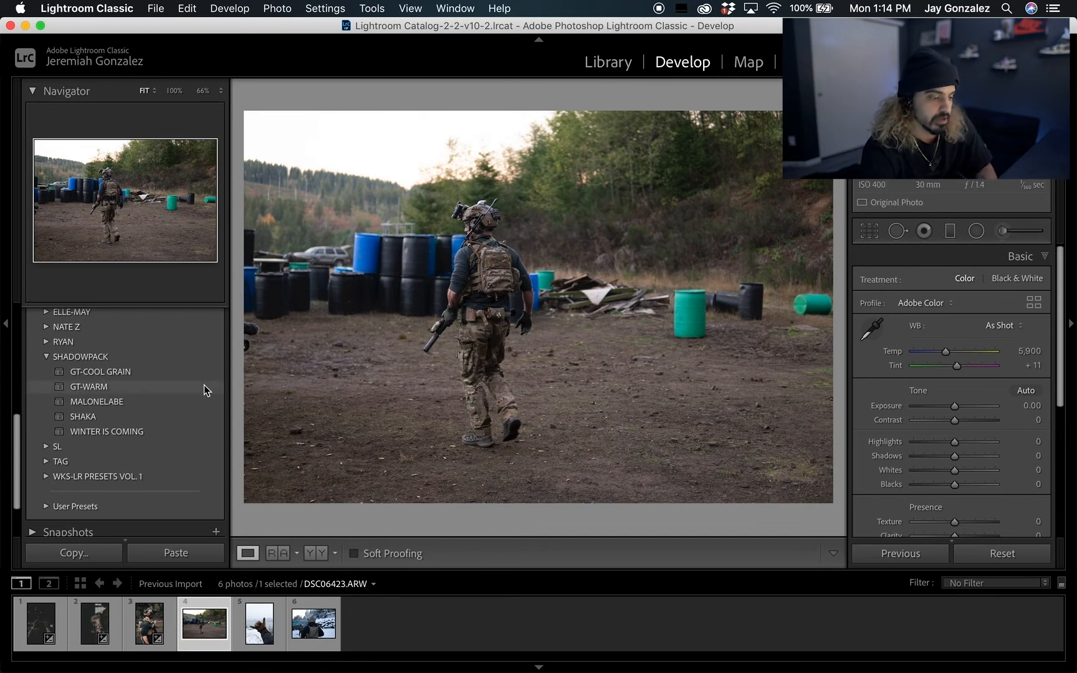
{"action": "mouse_move", "coordinate": [204, 386]}
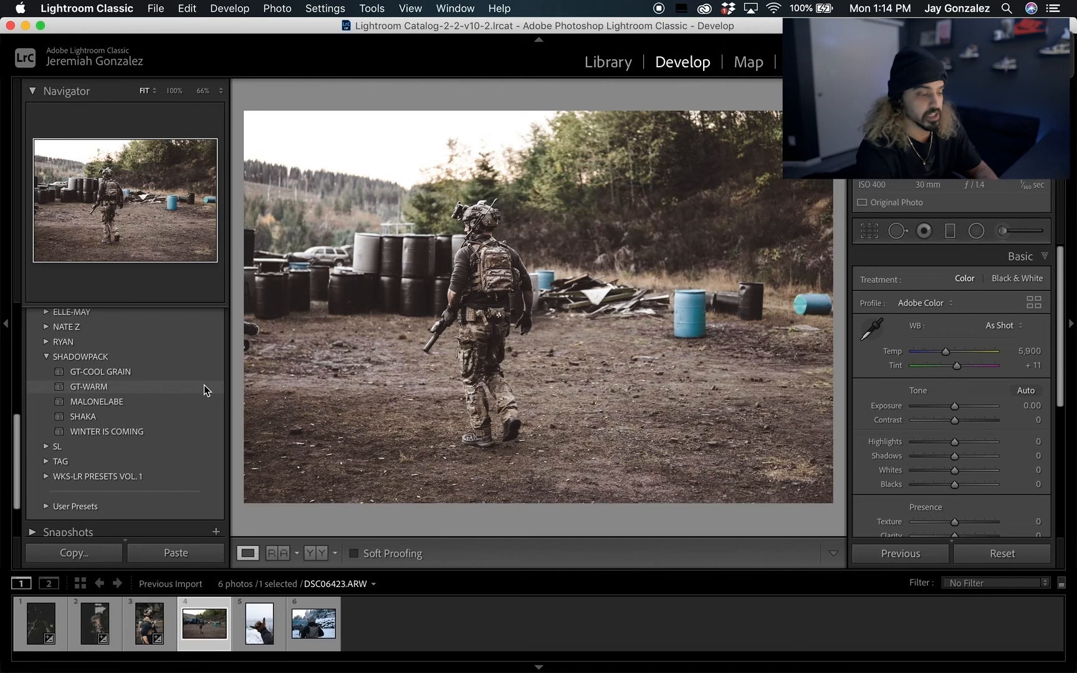
{"action": "left_click", "coordinate": [204, 386]}
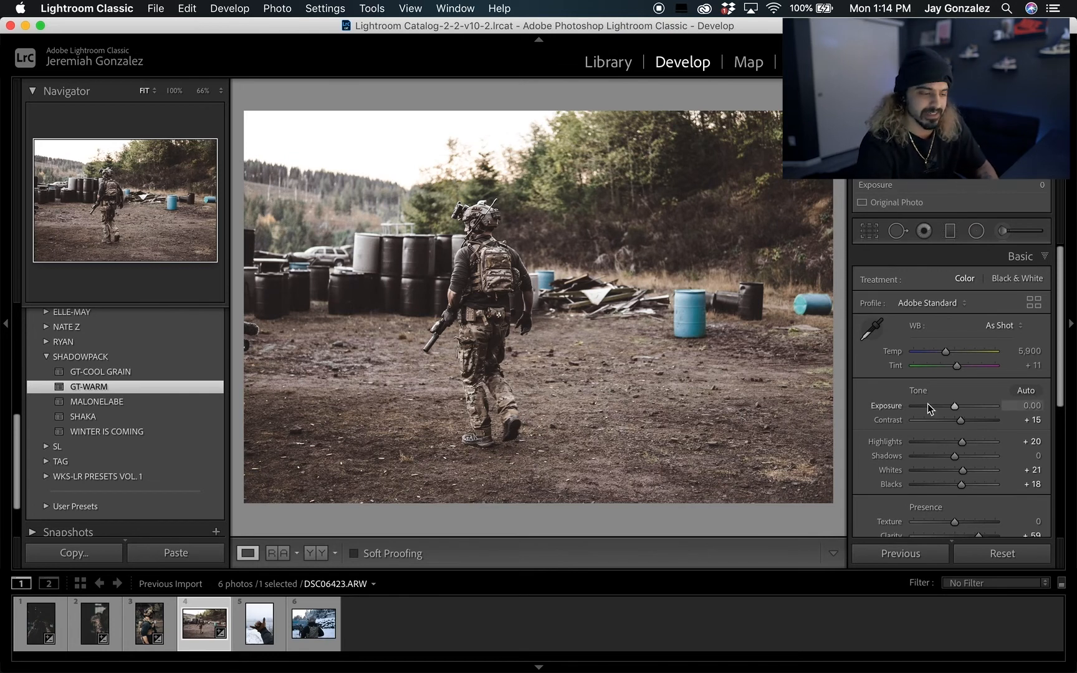
{"action": "scroll", "coordinate": [927, 403], "scroll_direction": "down", "scroll_amount": 3}
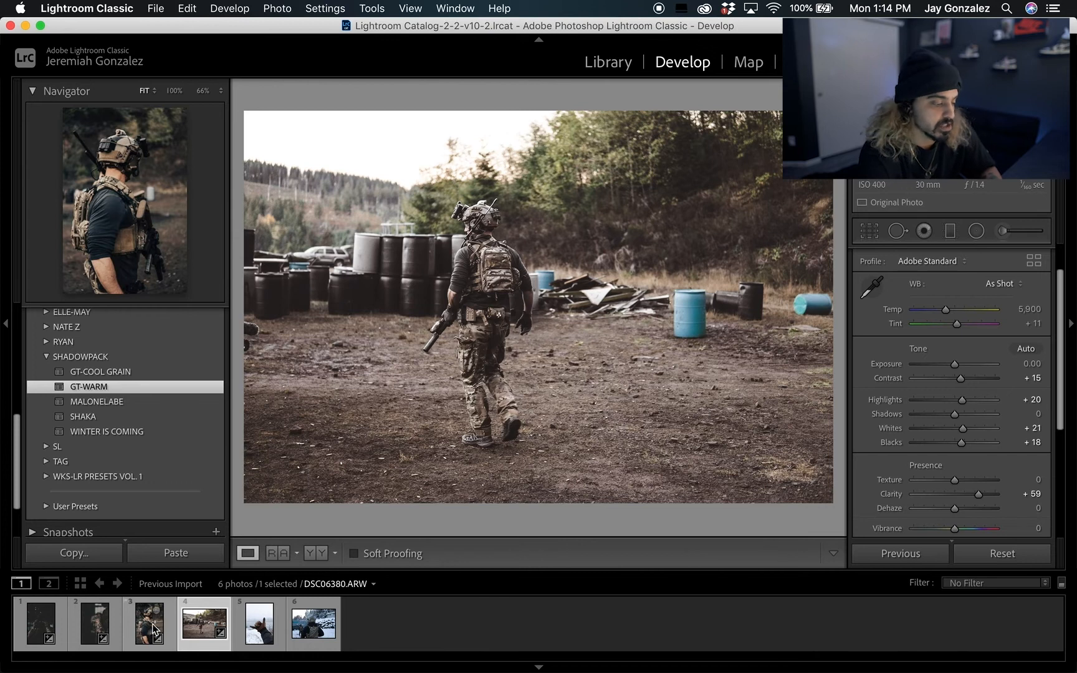
- Apply the GT-COOL GRAIN preset to the wide barrel-yard photo, DSC06423.ARW, and raise its Shadows to +45
{"action": "left_click", "coordinate": [198, 376]}
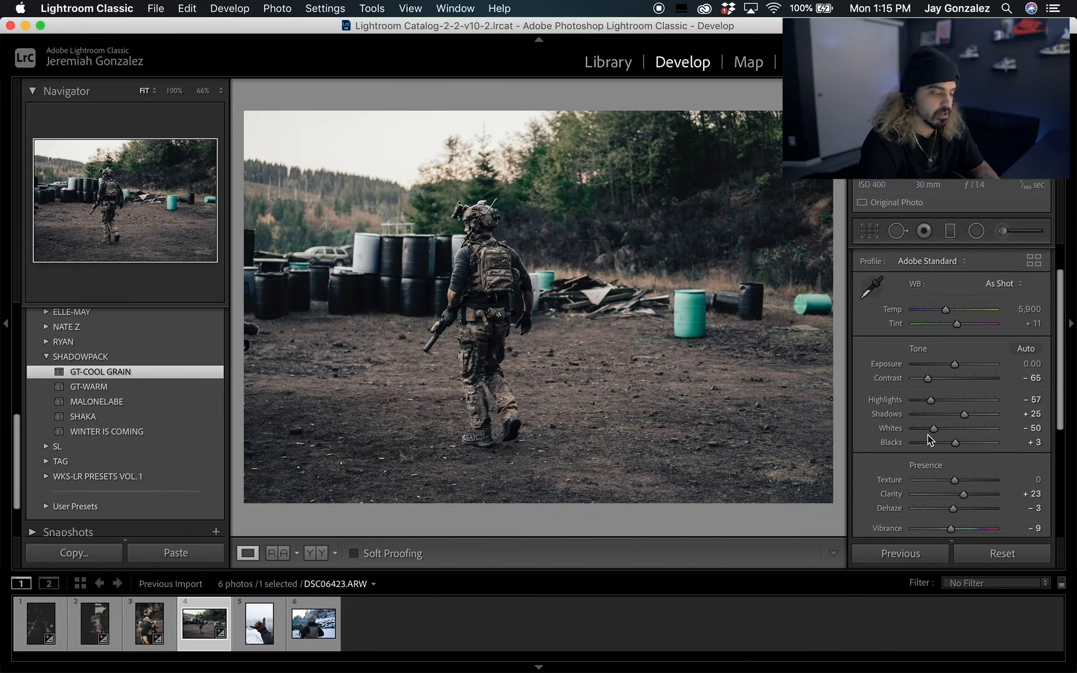
{"action": "scroll", "coordinate": [922, 419], "scroll_direction": "down", "scroll_amount": 2}
{"action": "scroll", "coordinate": [922, 422], "scroll_direction": "down", "scroll_amount": 1}
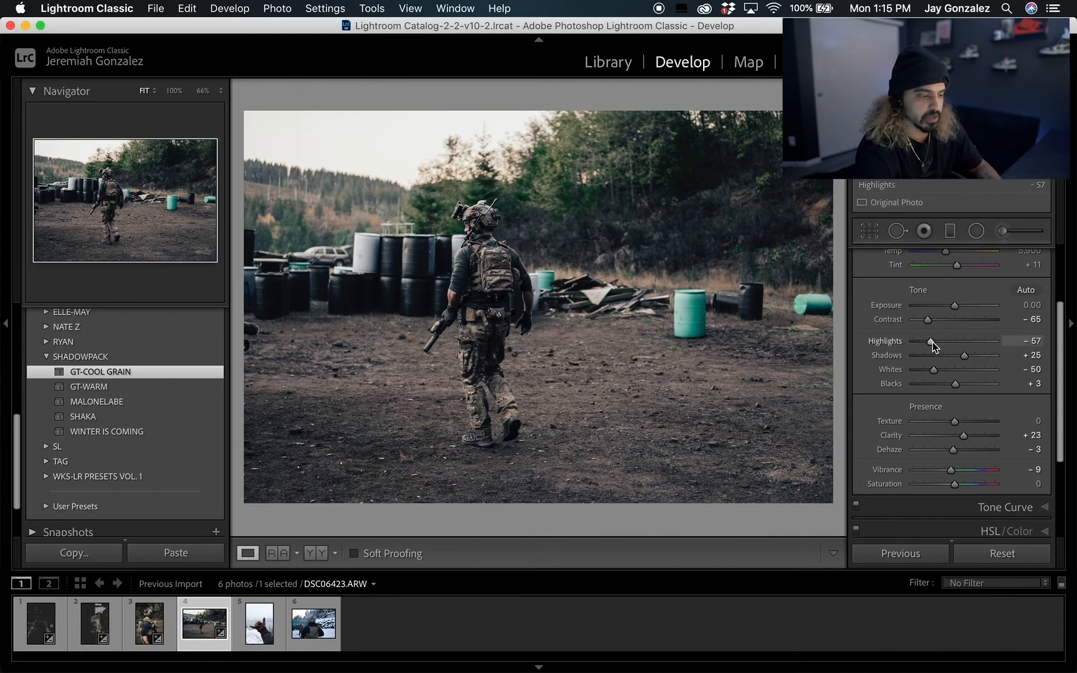
{"action": "left_click_drag", "start_coordinate": [968, 356], "coordinate": [974, 356]}
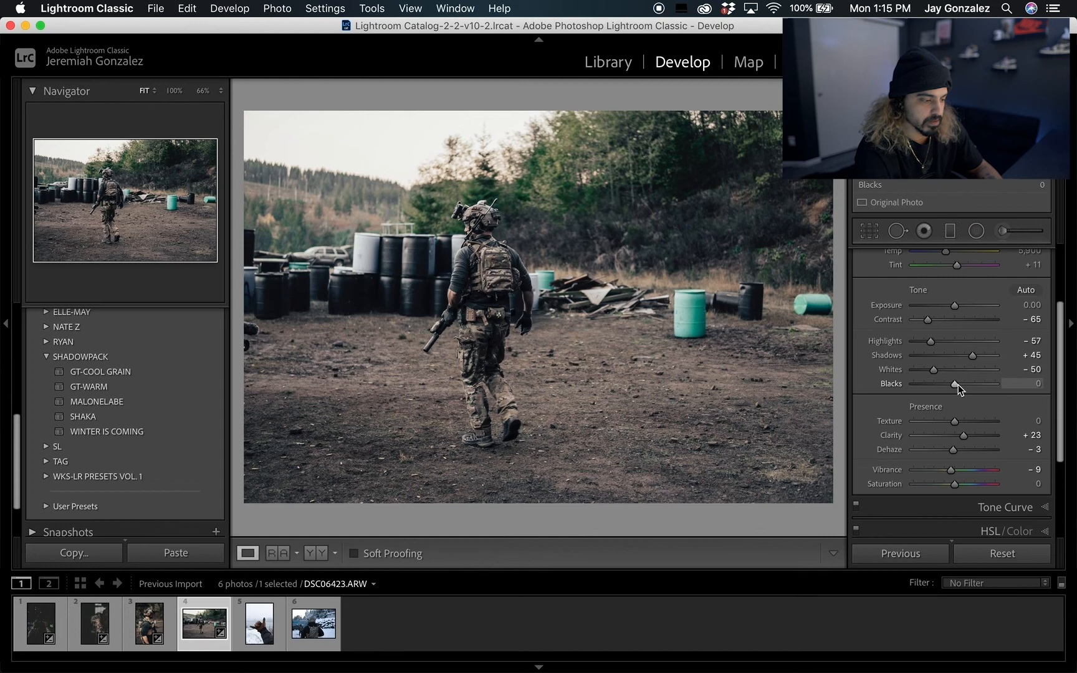
- Raise the Blacks of the wide barrel-yard photo to +9
{"action": "left_click_drag", "start_coordinate": [960, 385], "coordinate": [963, 385]}
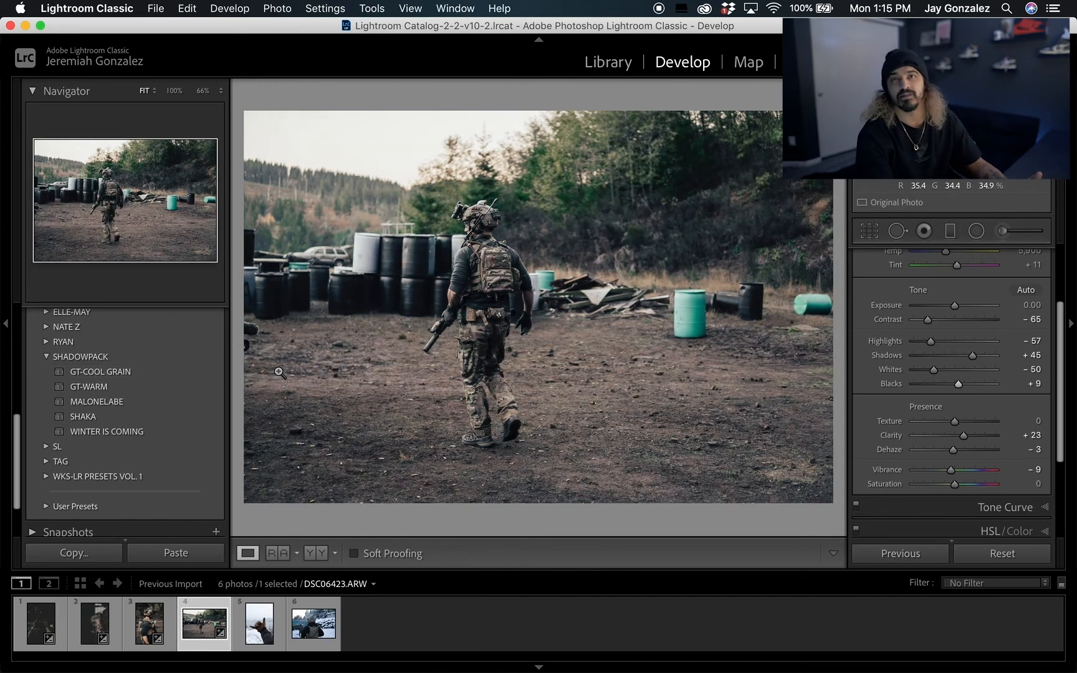
- Preview the SHAKA preset on DSC03172.ARW, the gloved hand photo against the snow
{"action": "left_click", "coordinate": [262, 640]}
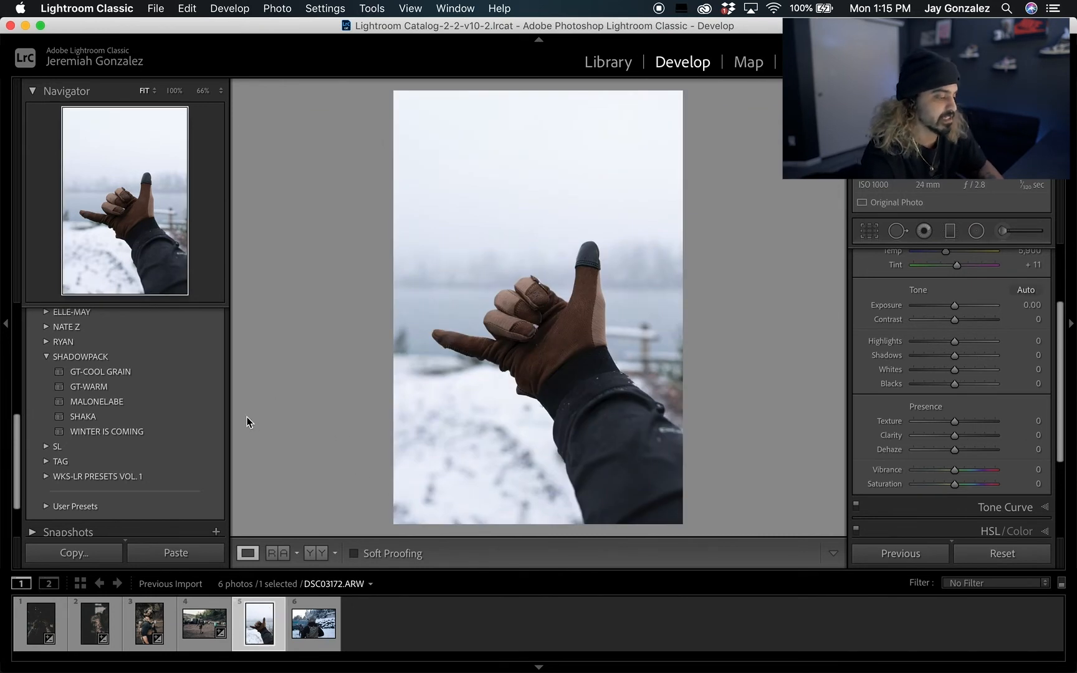
{"action": "left_click", "coordinate": [212, 415]}
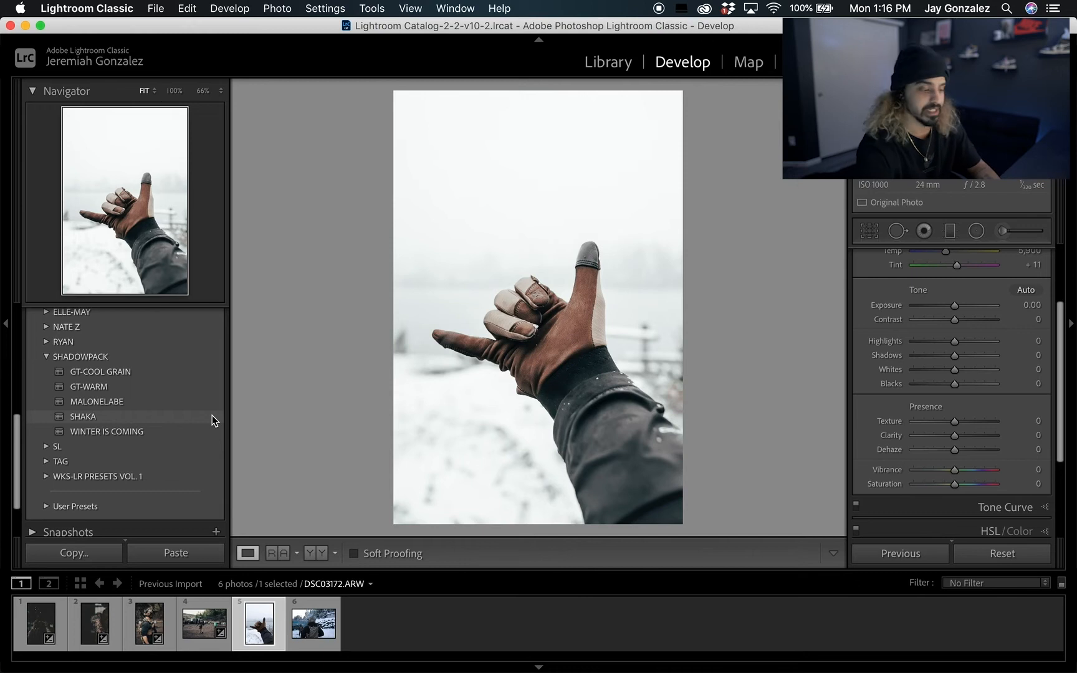
- Apply the WINTER IS COMING preset to the snowy soldier photo, DSC04625.ARW, and open its HSL saturation settings
{"action": "key", "text": "Right"}
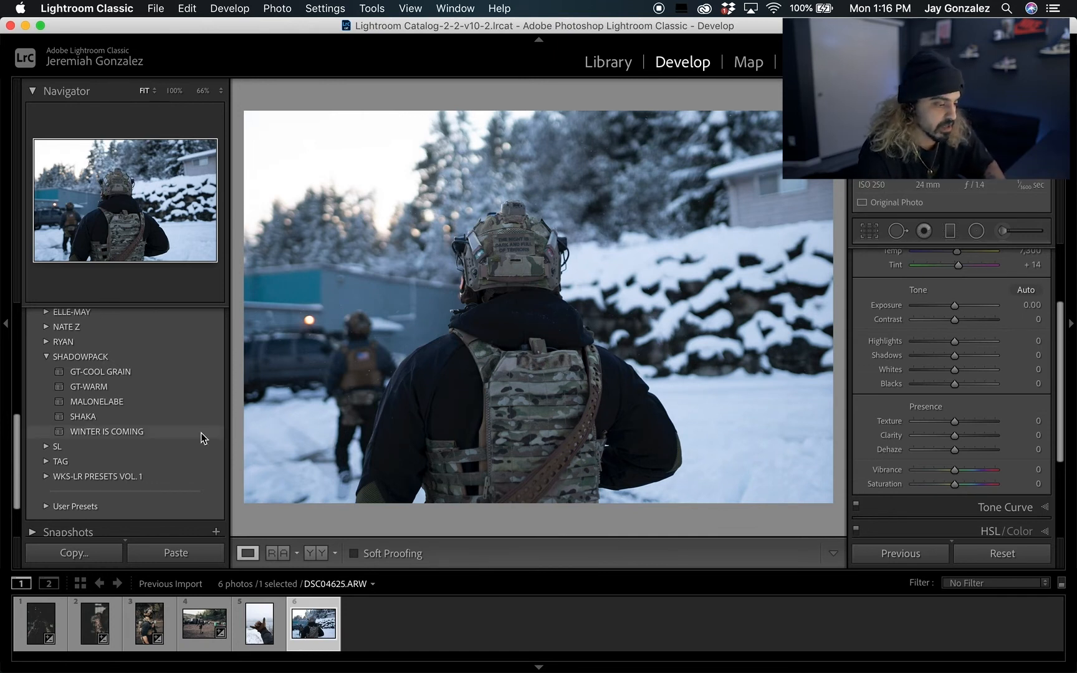
{"action": "mouse_move", "coordinate": [201, 433]}
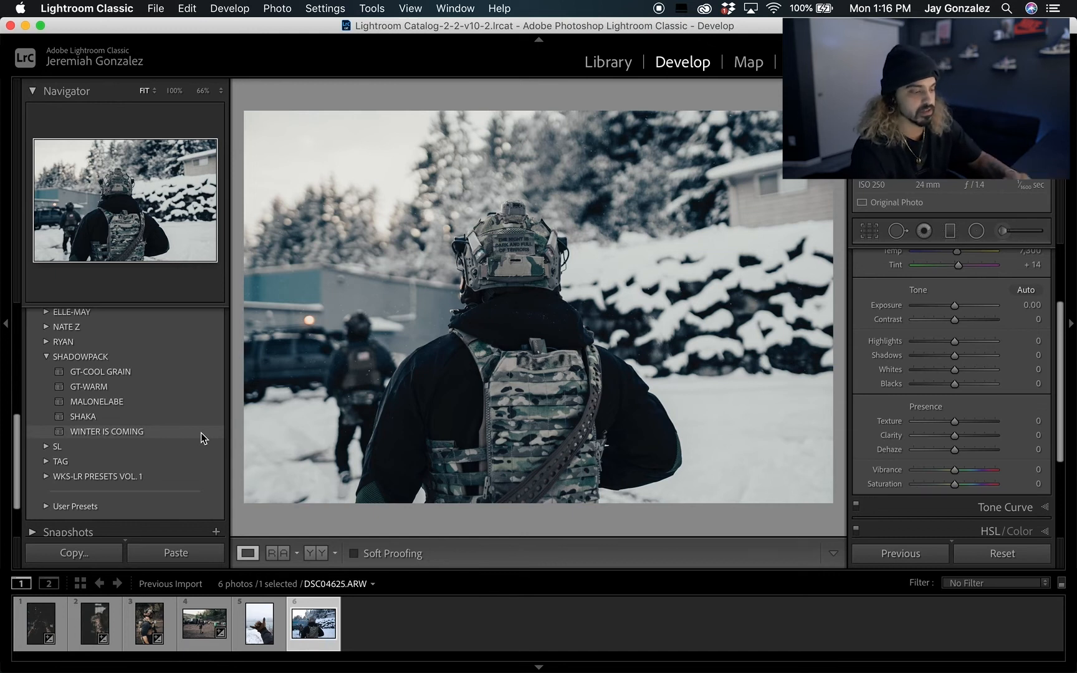
{"action": "left_click", "coordinate": [202, 432]}
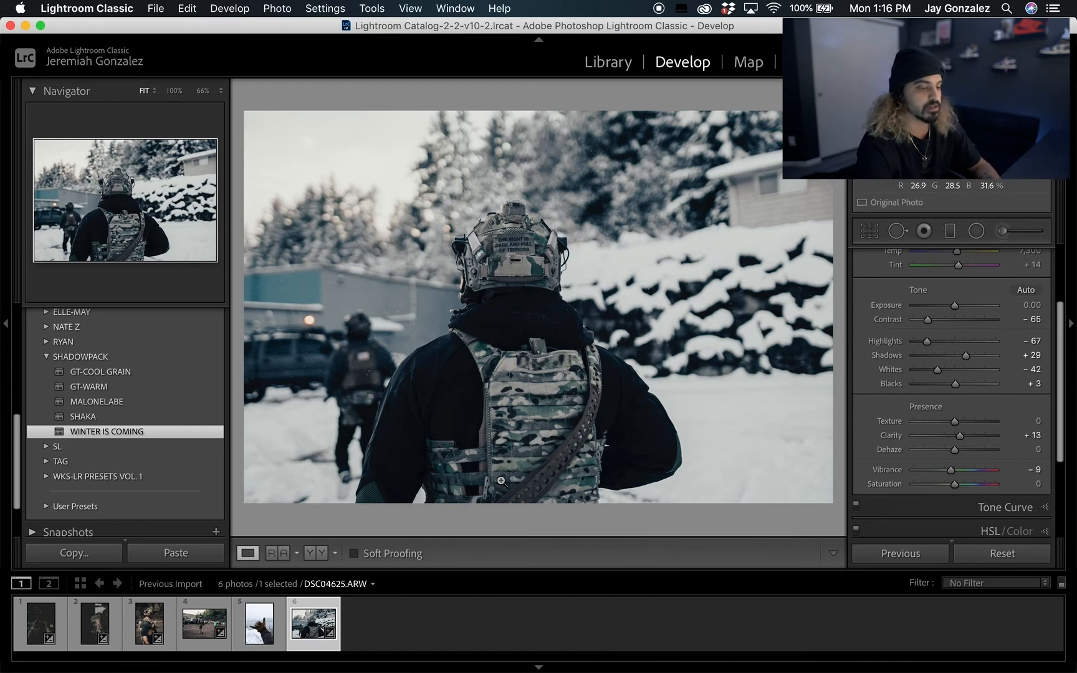
{"action": "left_click", "coordinate": [989, 530]}
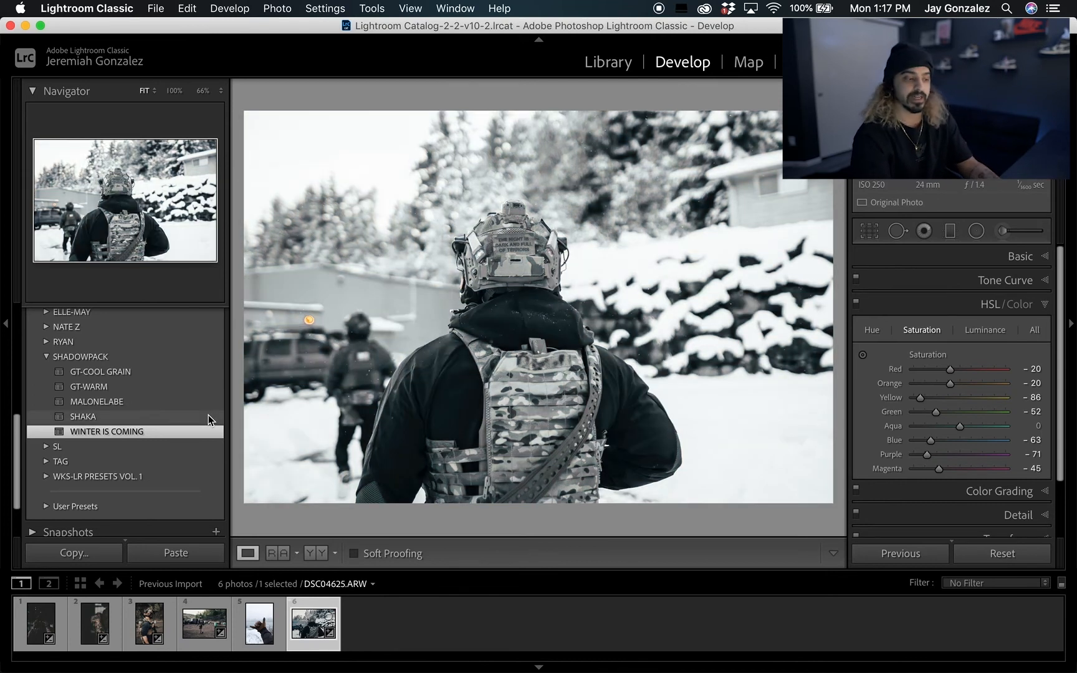
- Apply the SHAKA preset to DSC04625.ARW and adjust its tone curve, moving the lower point to 77/62 and the white point's output to 216
{"action": "left_click", "coordinate": [209, 417]}
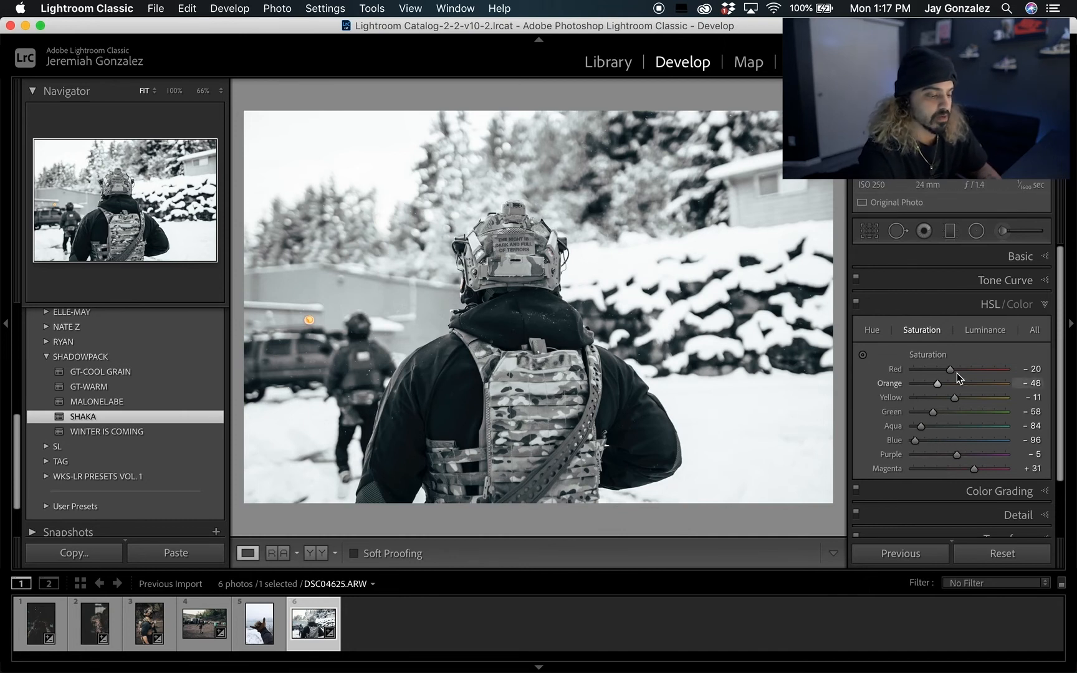
{"action": "left_click", "coordinate": [1014, 281]}
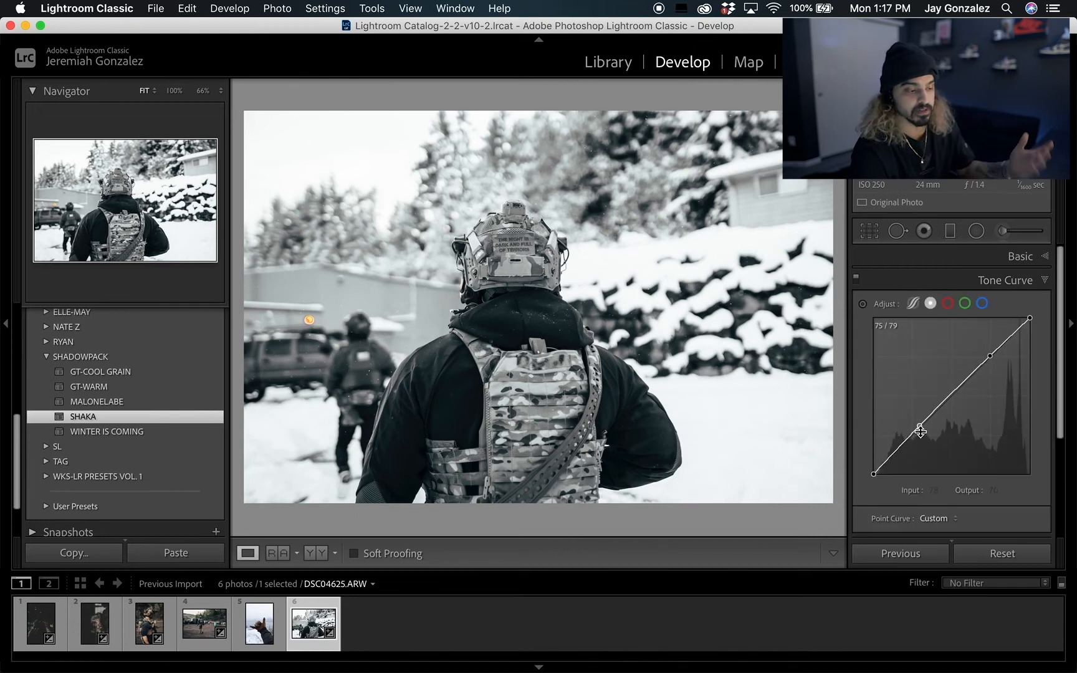
{"action": "left_click_drag", "start_coordinate": [920, 436], "coordinate": [920, 436]}
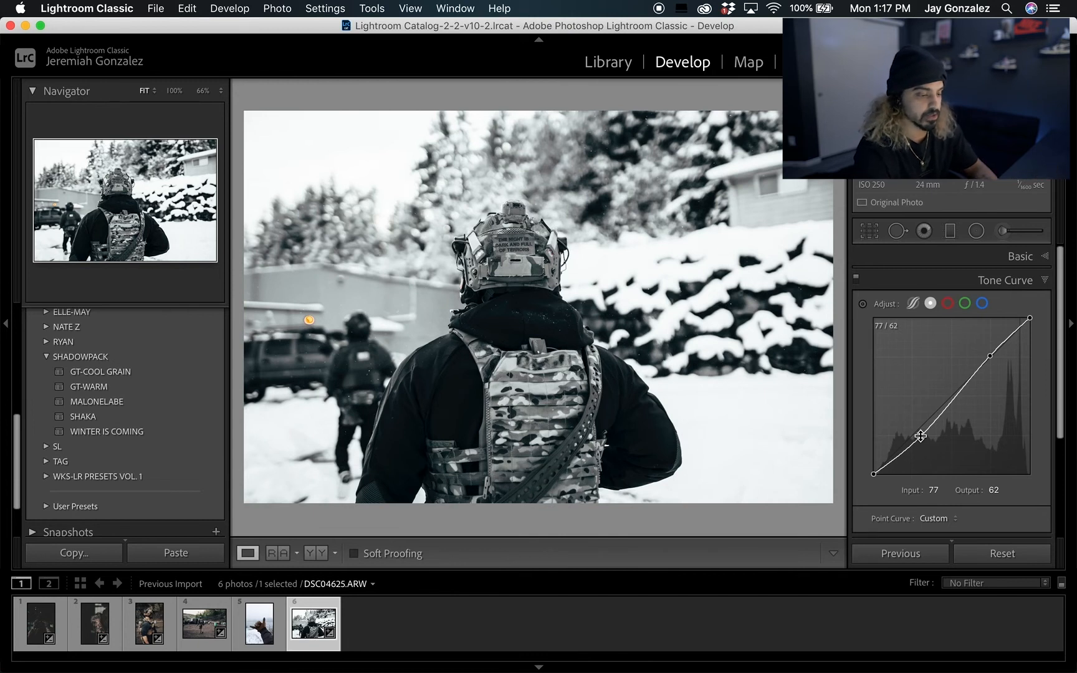
{"action": "left_click_drag", "start_coordinate": [991, 359], "coordinate": [1028, 331]}
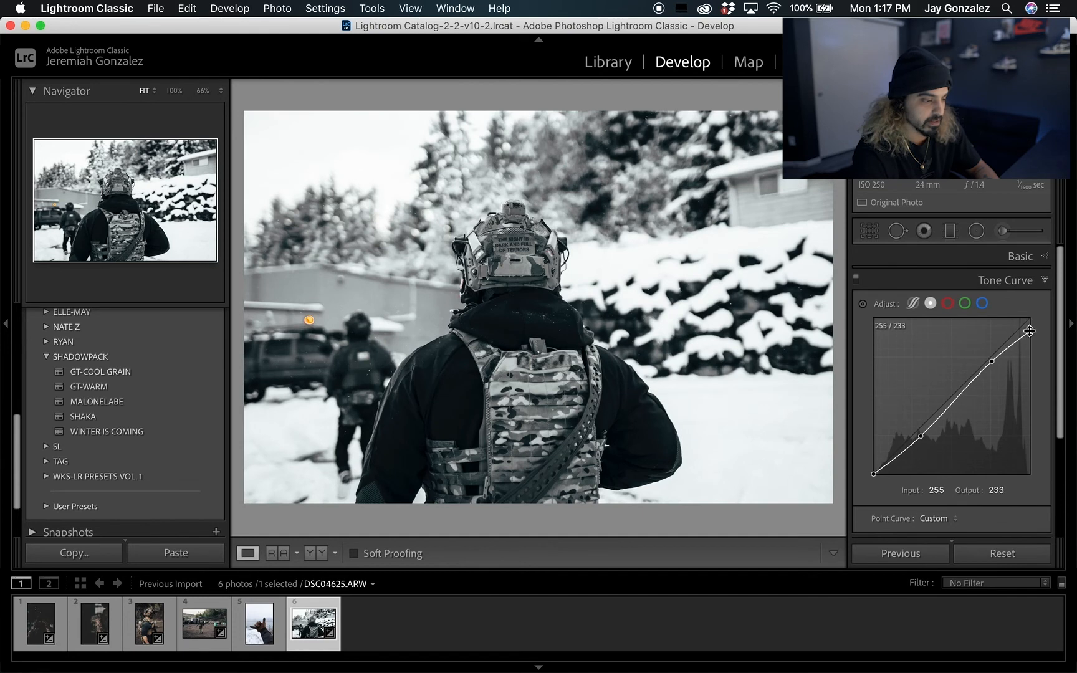
{"action": "left_click_drag", "start_coordinate": [1028, 339], "coordinate": [1030, 342]}
{"action": "scroll", "coordinate": [973, 365], "scroll_direction": "down", "scroll_amount": 3}
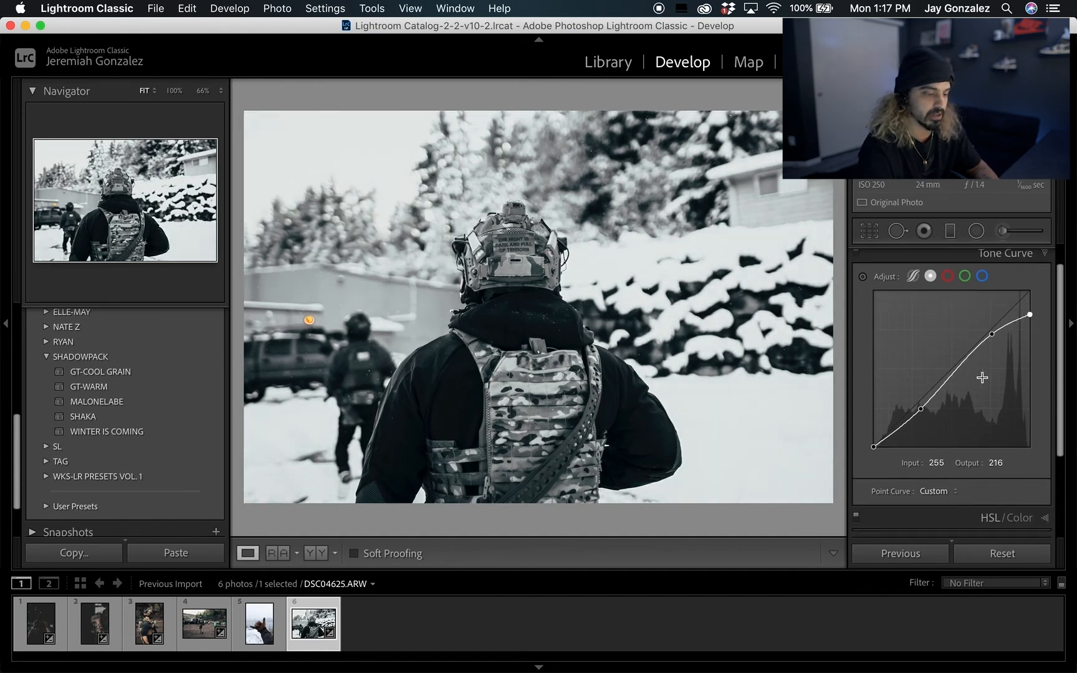
- Reset the snowy photo's Aqua, Green and Blue saturation to 0, trying Green at +79 in between
{"action": "left_click", "coordinate": [991, 510]}
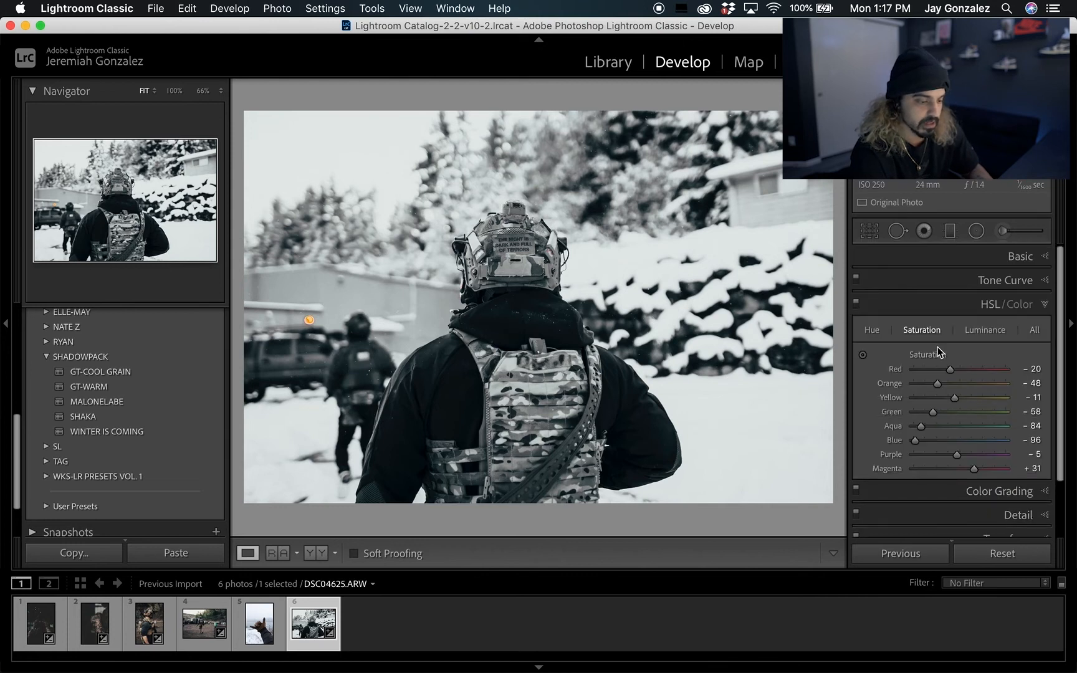
{"action": "double_click", "coordinate": [921, 426]}
{"action": "double_click", "coordinate": [933, 412]}
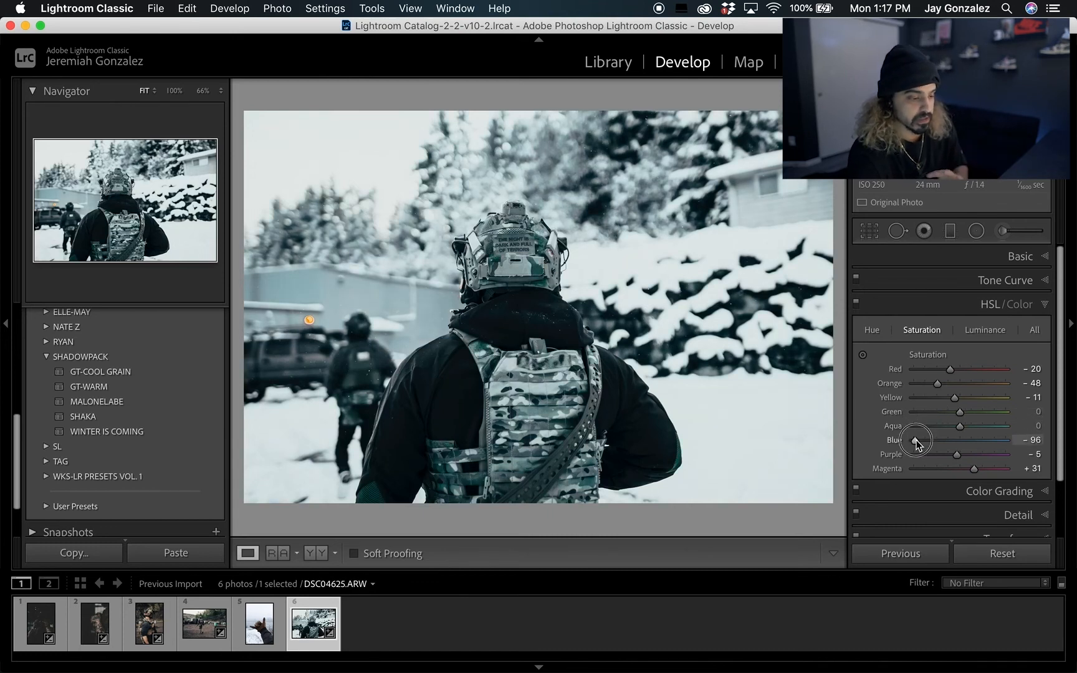
{"action": "double_click", "coordinate": [914, 440]}
{"action": "left_click", "coordinate": [996, 414]}
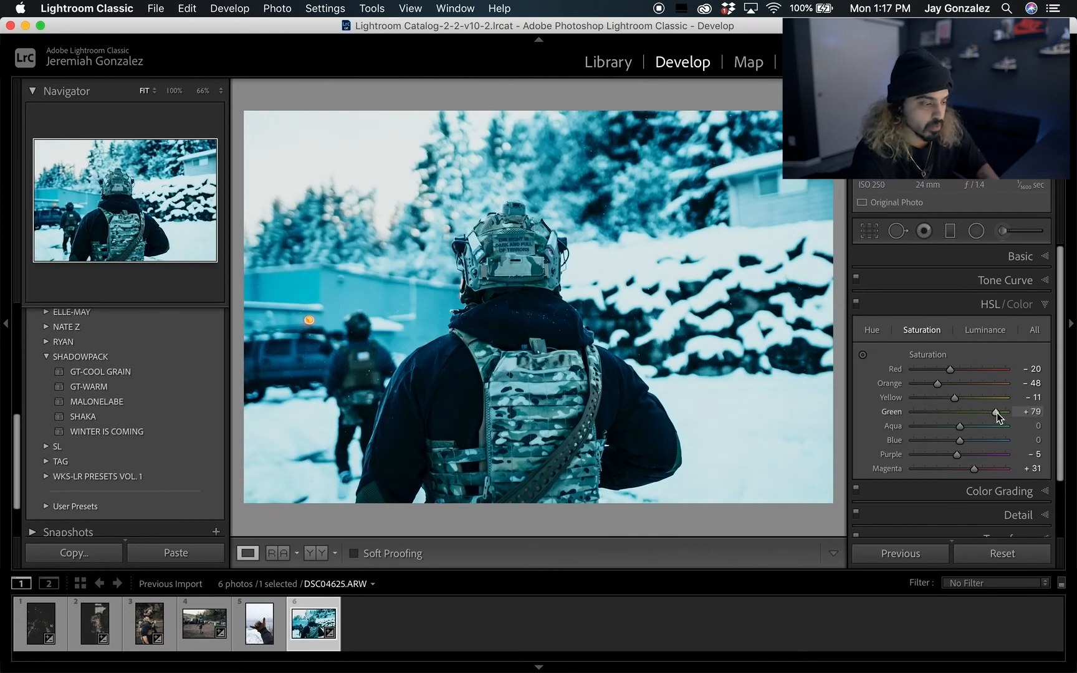
{"action": "double_click", "coordinate": [996, 412]}
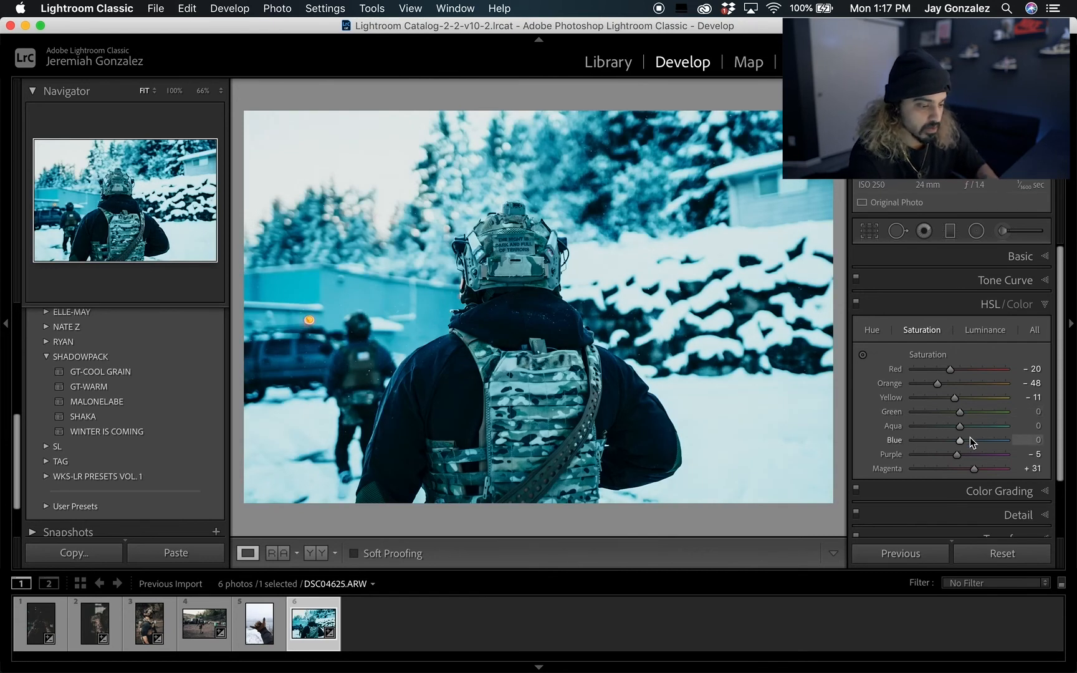
- Lower the snowy photo's Blue saturation to -92 and its Aqua saturation to -62
{"action": "left_click_drag", "start_coordinate": [959, 447], "coordinate": [916, 447]}
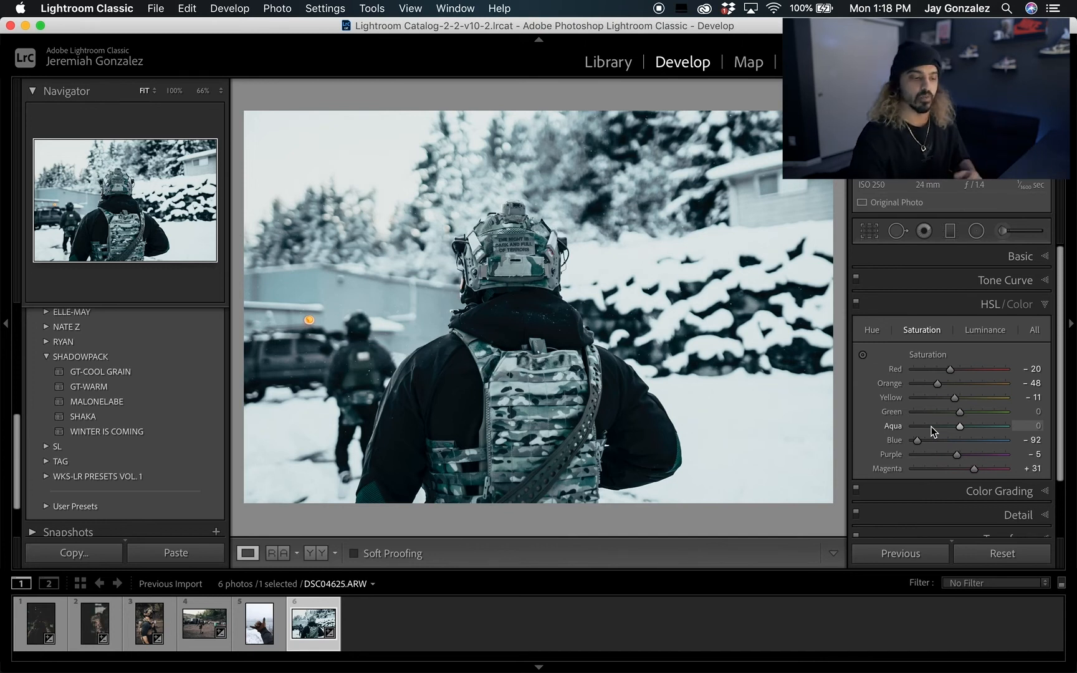
{"action": "left_click", "coordinate": [932, 428]}
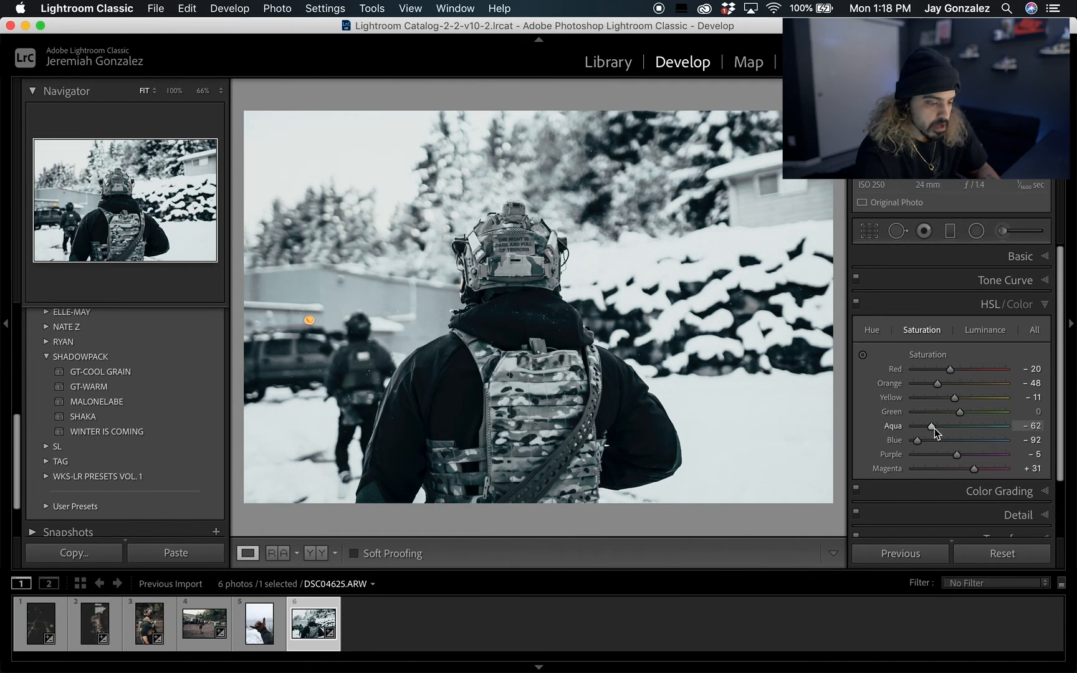
{"action": "left_click", "coordinate": [933, 427]}
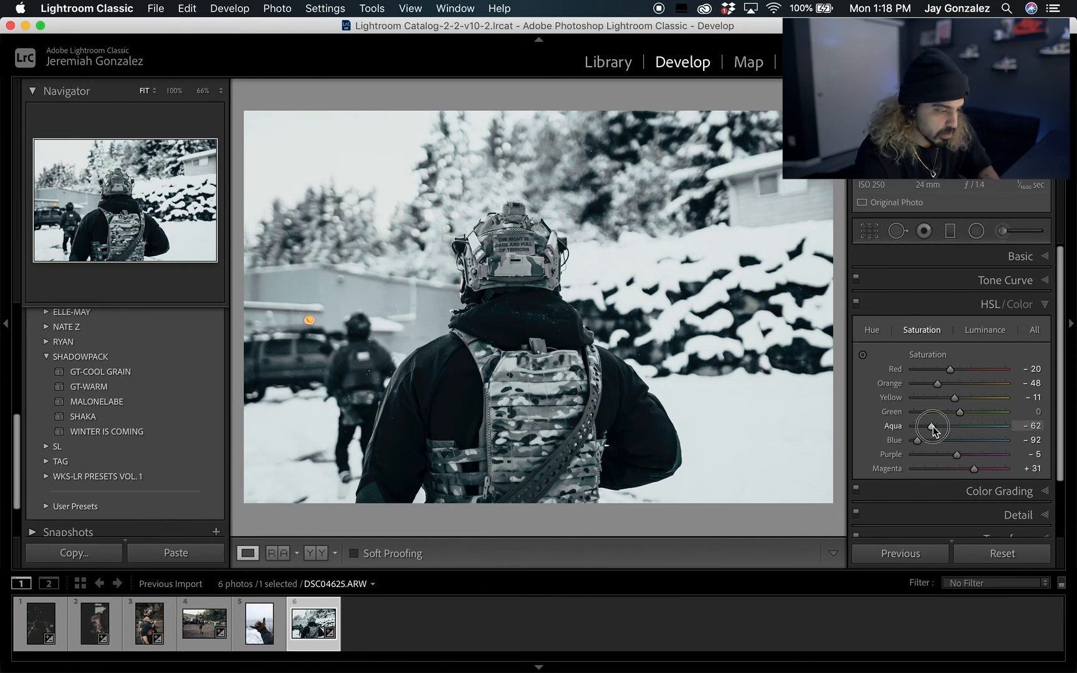
{"action": "left_click", "coordinate": [963, 414]}
{"action": "left_click_drag", "start_coordinate": [964, 415], "coordinate": [960, 414]}
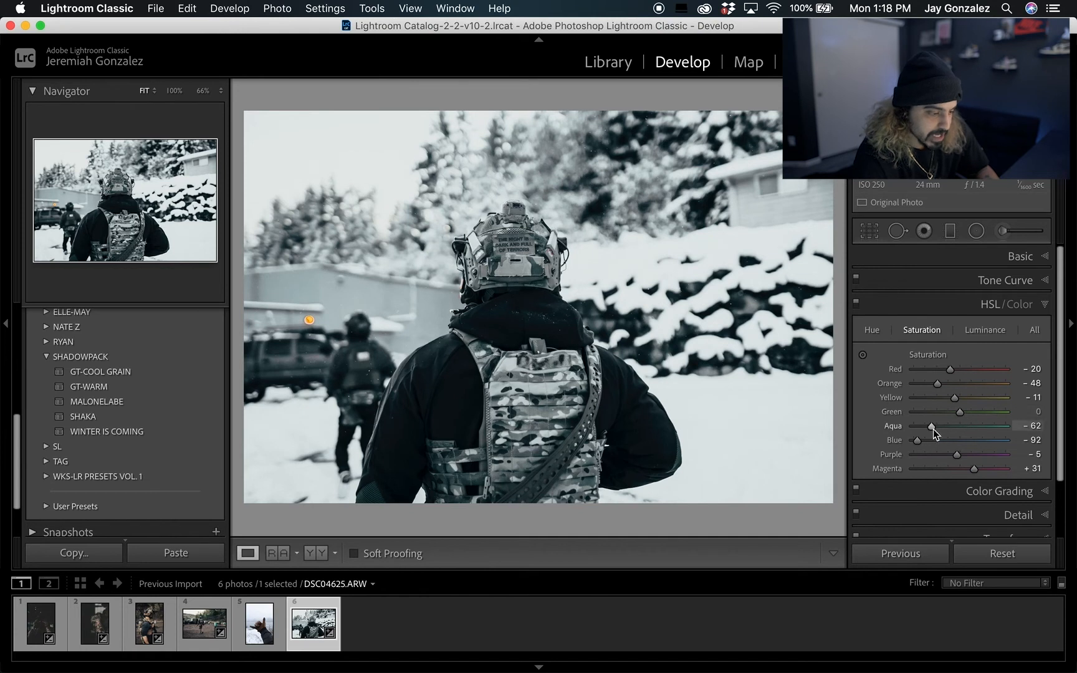
{"action": "double_click", "coordinate": [932, 428]}
{"action": "key", "text": "super+z"}
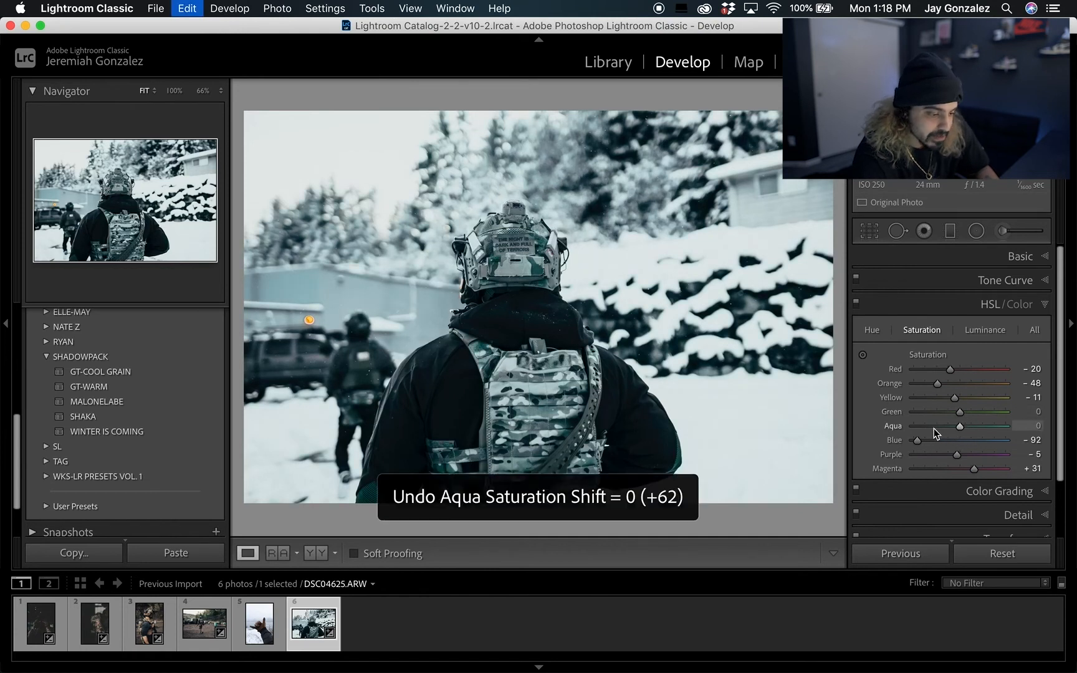
- Set the snowy photo's Aqua hue to -21 and its Aqua saturation to -64
{"action": "mouse_move", "coordinate": [933, 428]}
{"action": "left_mouse_down"}
{"action": "mouse_move", "coordinate": [959, 428]}
{"action": "mouse_move", "coordinate": [949, 430]}
{"action": "left_mouse_up"}
{"action": "left_click", "coordinate": [875, 336]}
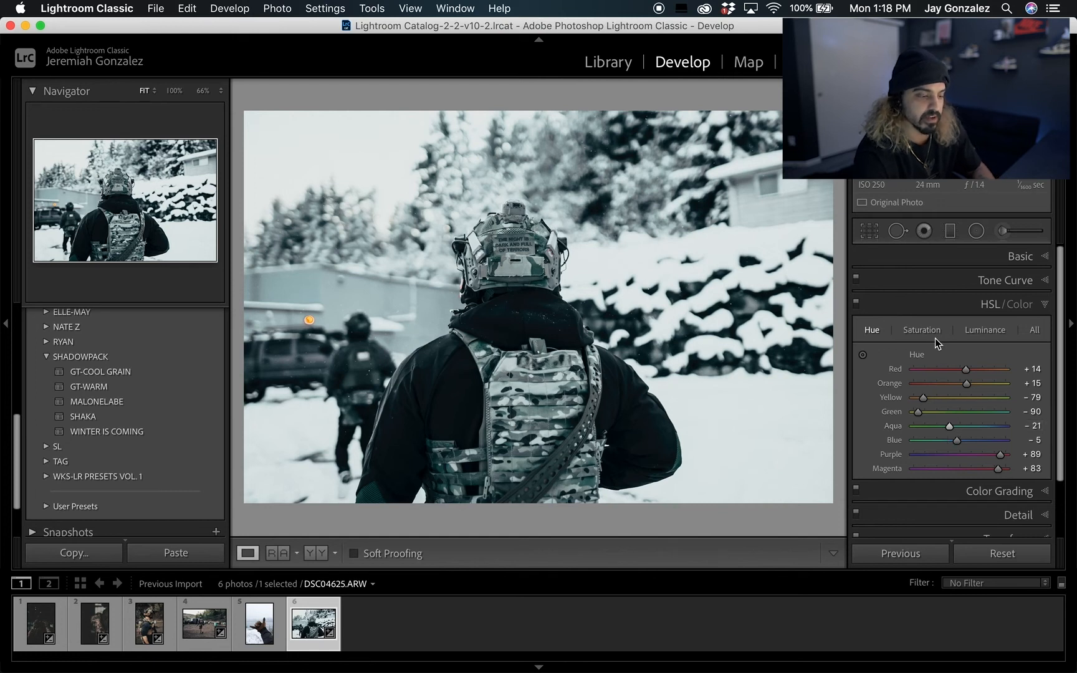
{"action": "left_click", "coordinate": [921, 330]}
{"action": "left_click", "coordinate": [931, 429]}
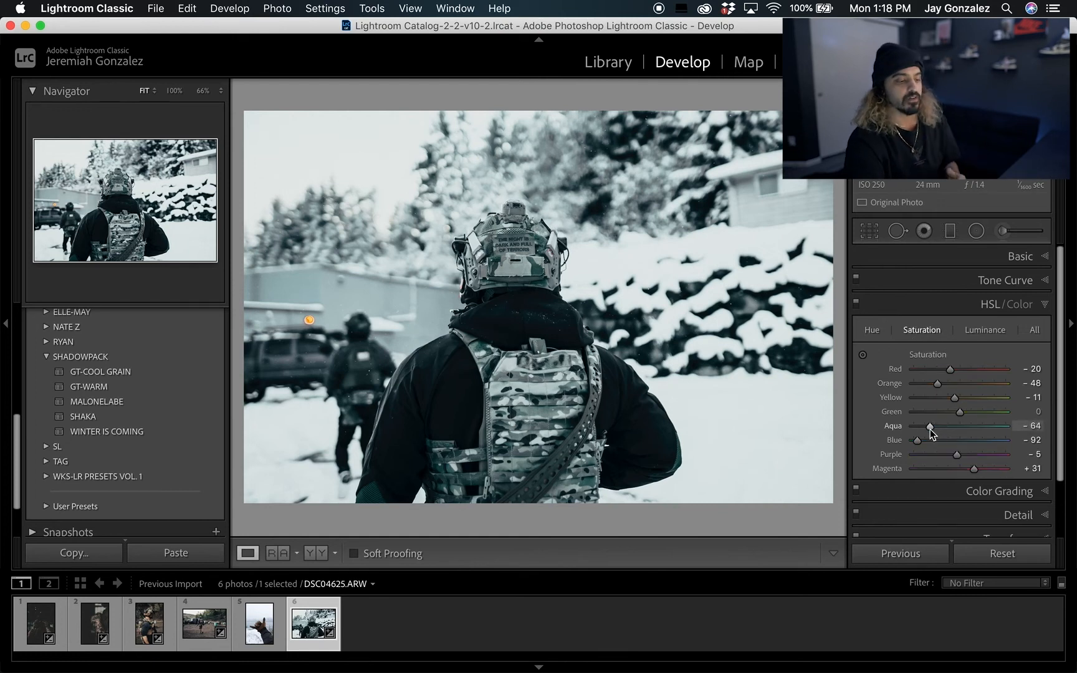
- Move the snowy photo's lower tone curve point to input 79, output 55, and reset all of its develop settings
{"action": "left_click", "coordinate": [1004, 282]}
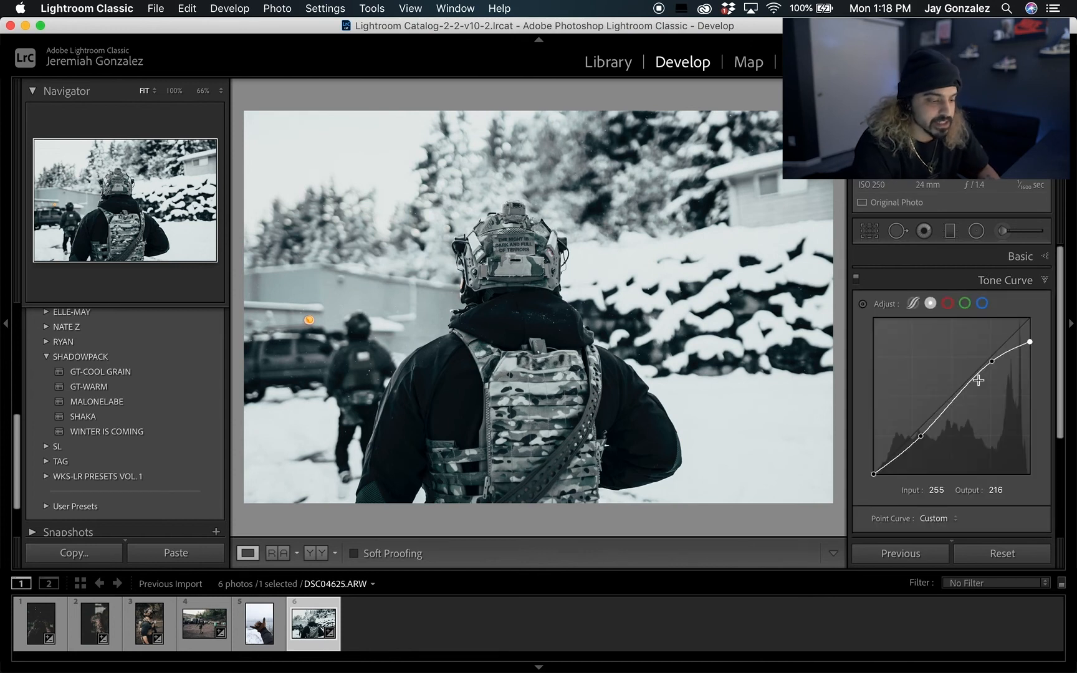
{"action": "left_click_drag", "start_coordinate": [920, 436], "coordinate": [921, 441]}
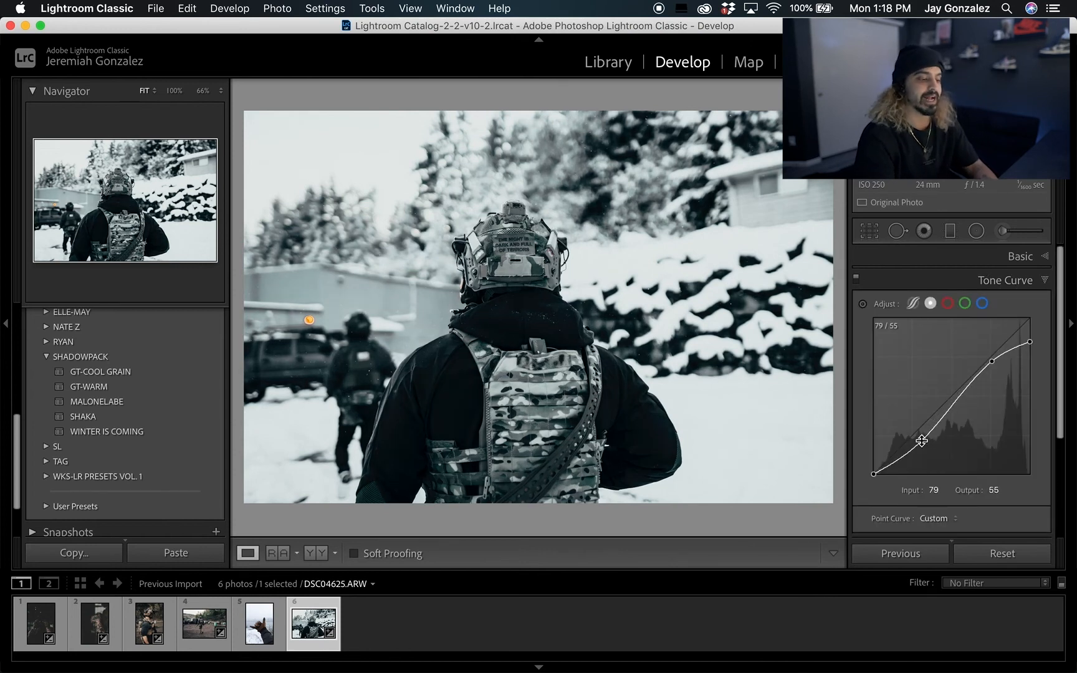
{"action": "left_click", "coordinate": [1002, 553]}
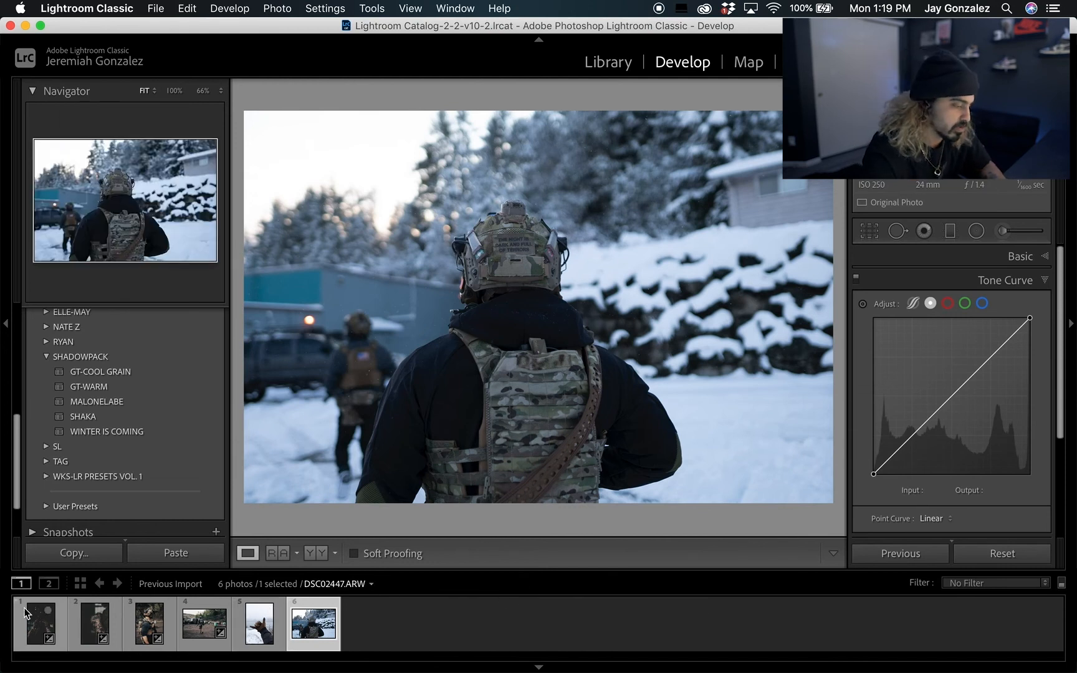
- On the dark tattooed-arms photo, DSC02447.ARW, lower the tone curve's black point to output 1 and reset the grain amount to 0
{"action": "left_click", "coordinate": [34, 622]}
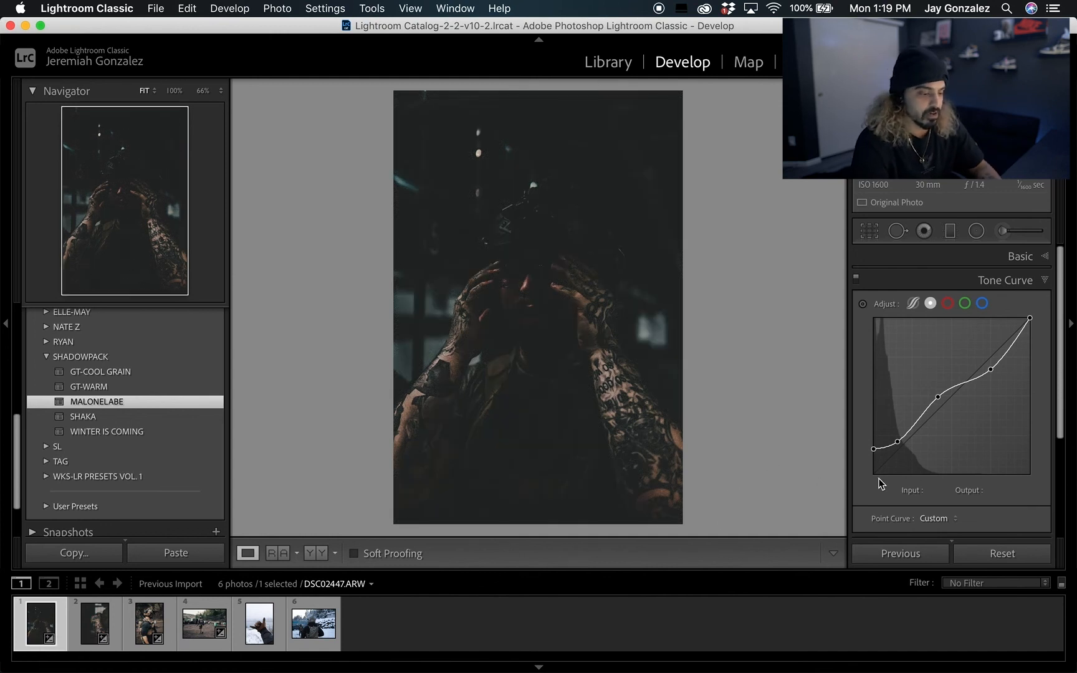
{"action": "left_click_drag", "start_coordinate": [874, 448], "coordinate": [873, 473]}
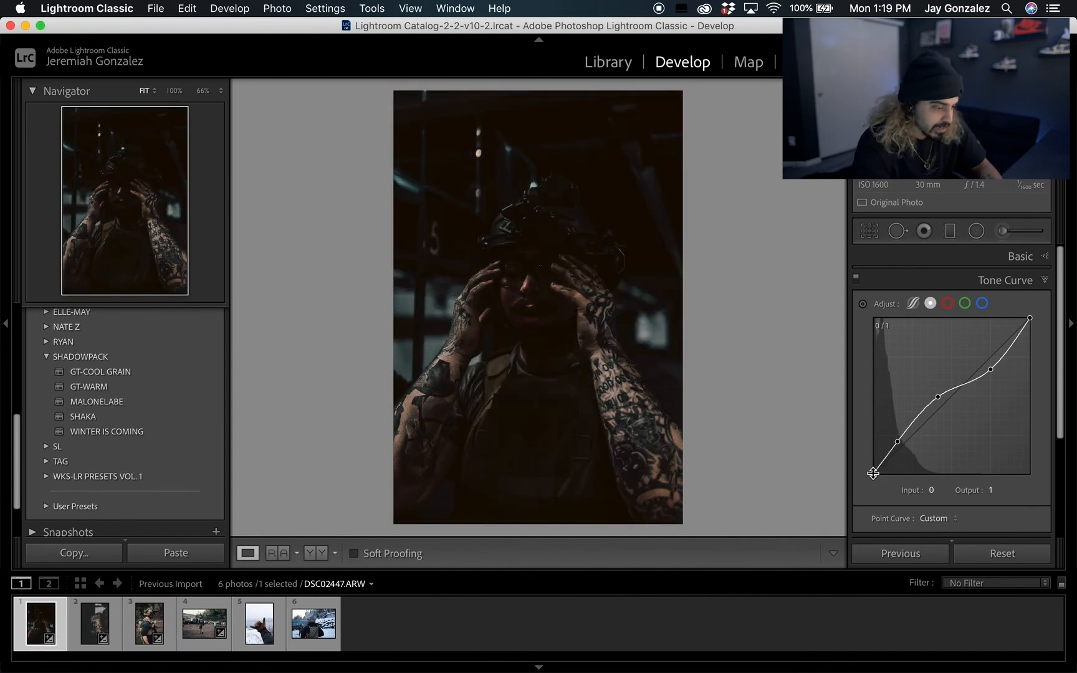
{"action": "scroll", "coordinate": [930, 426], "scroll_direction": "down", "scroll_amount": 5}
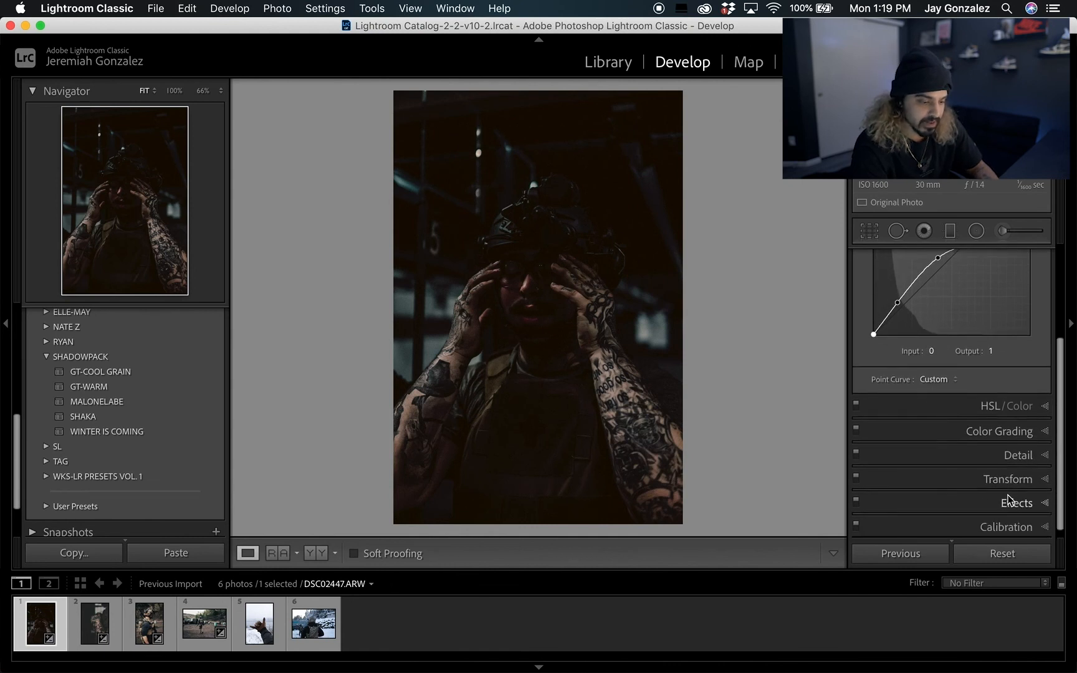
{"action": "left_click", "coordinate": [1006, 508]}
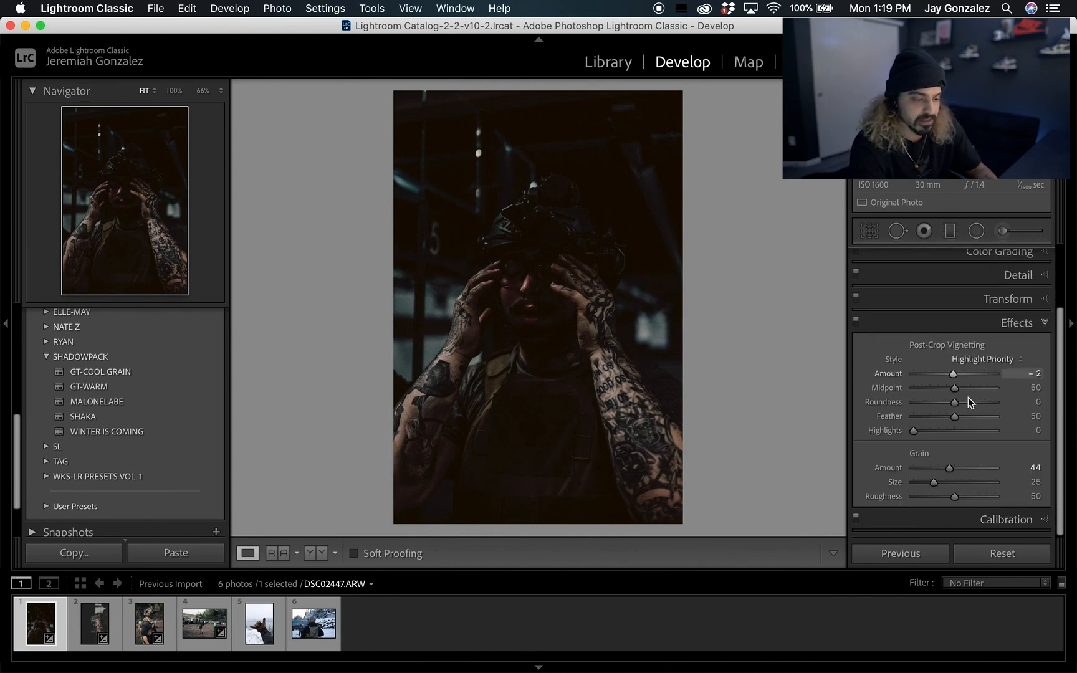
{"action": "double_click", "coordinate": [949, 468]}
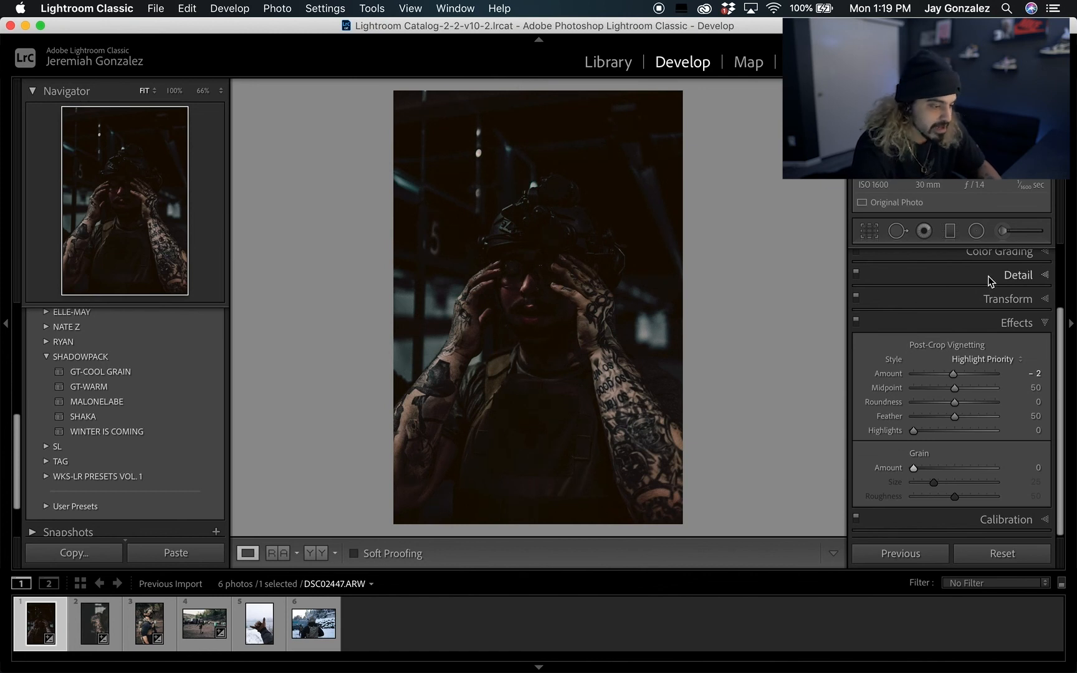
- Raise the shadow point on the tattooed-arms photo's tone curve to input 33, output 57
{"action": "scroll", "coordinate": [988, 276], "scroll_direction": "up", "scroll_amount": 2}
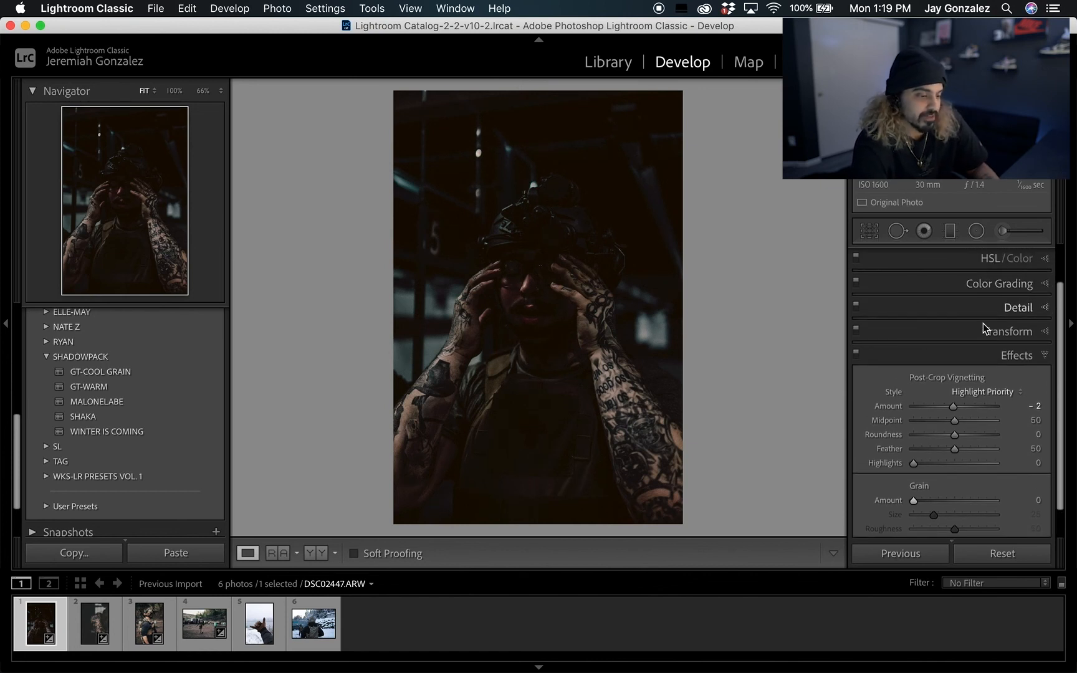
{"action": "scroll", "coordinate": [984, 316], "scroll_direction": "up", "scroll_amount": 2}
{"action": "left_click", "coordinate": [991, 264]}
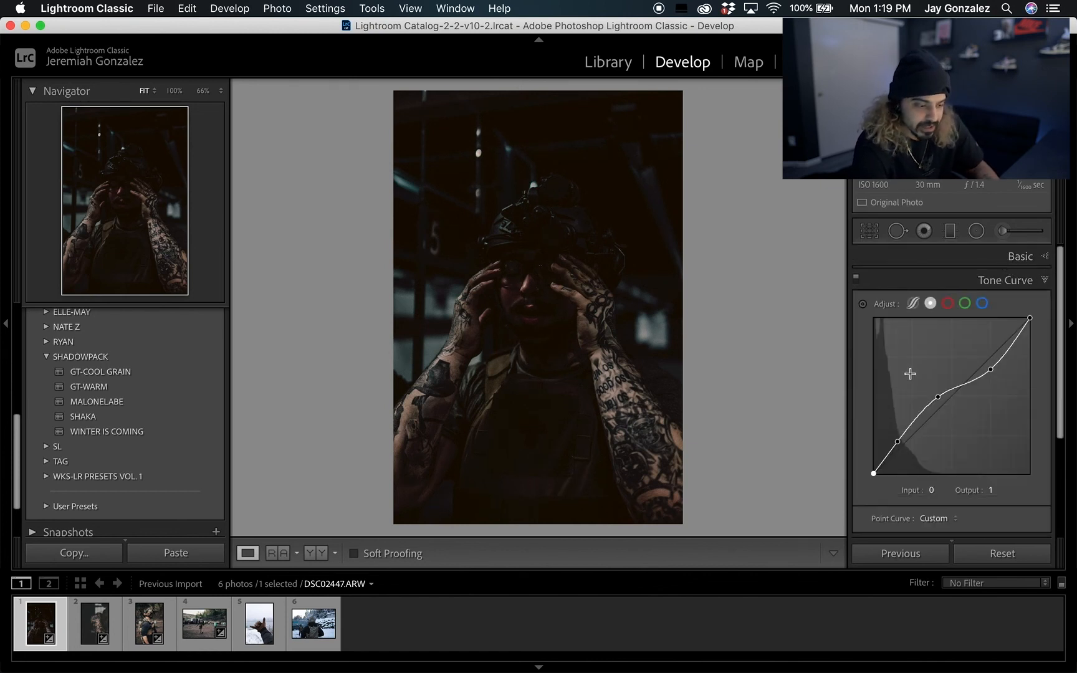
{"action": "left_click", "coordinate": [893, 439]}
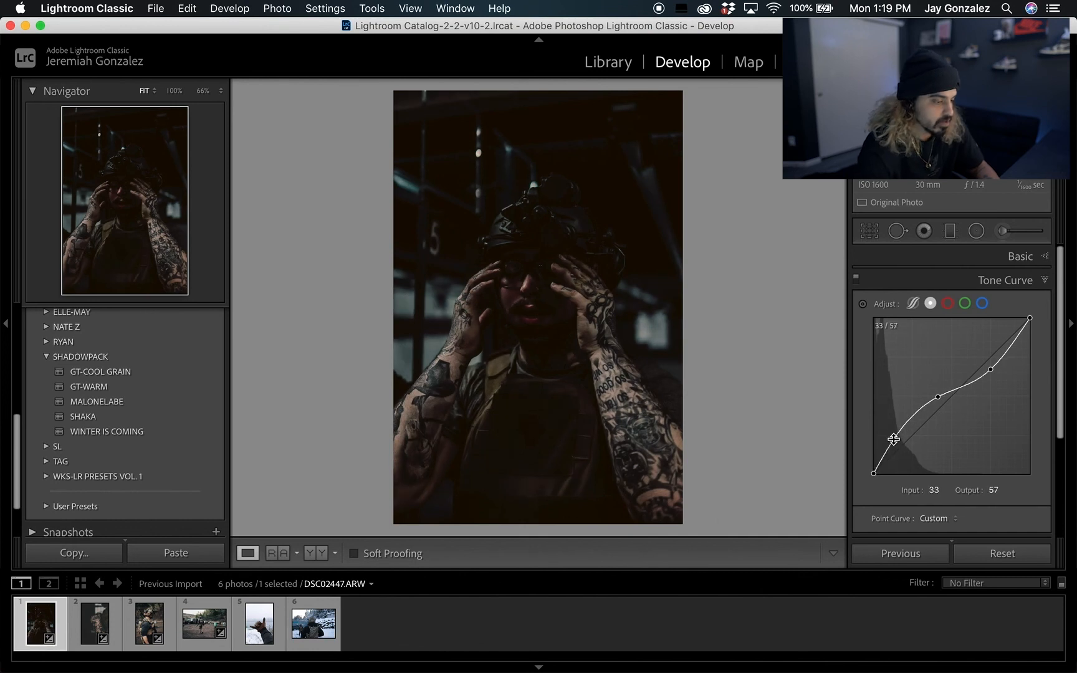
- Reset the Blacks of the tattooed-arms photo to 0
{"action": "left_click", "coordinate": [1003, 260]}
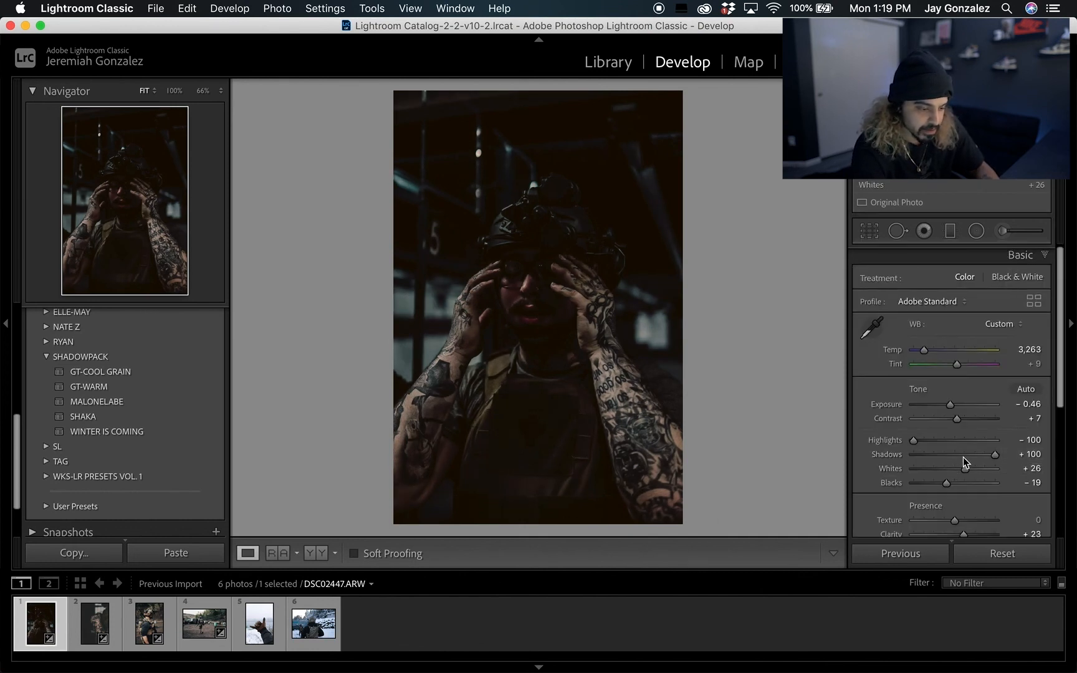
{"action": "double_click", "coordinate": [945, 484]}
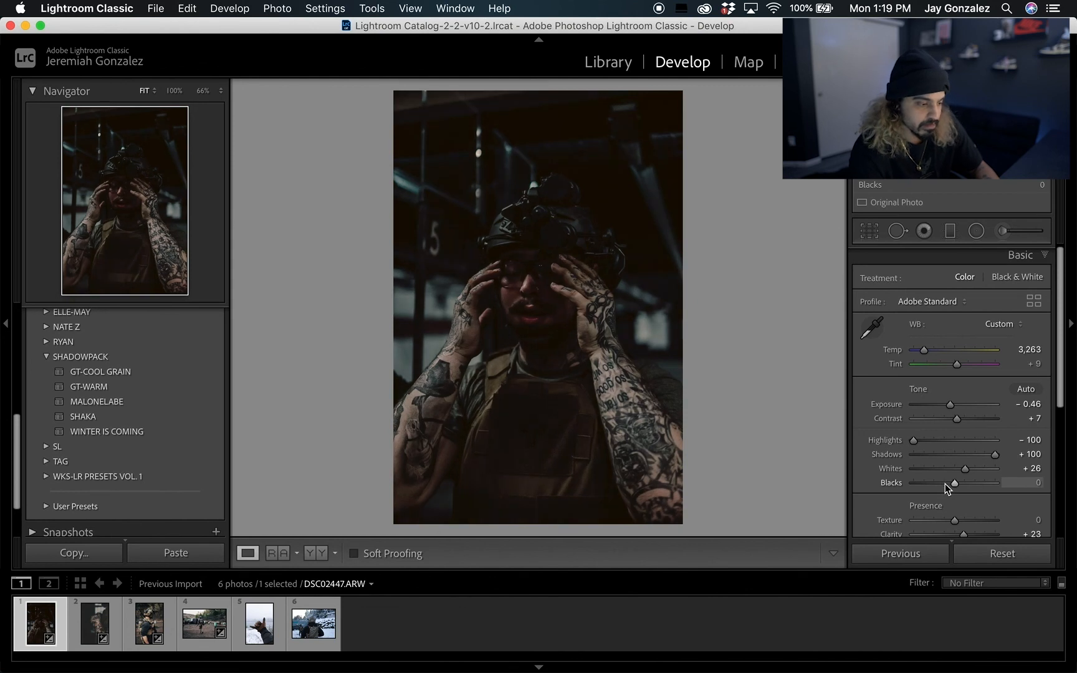